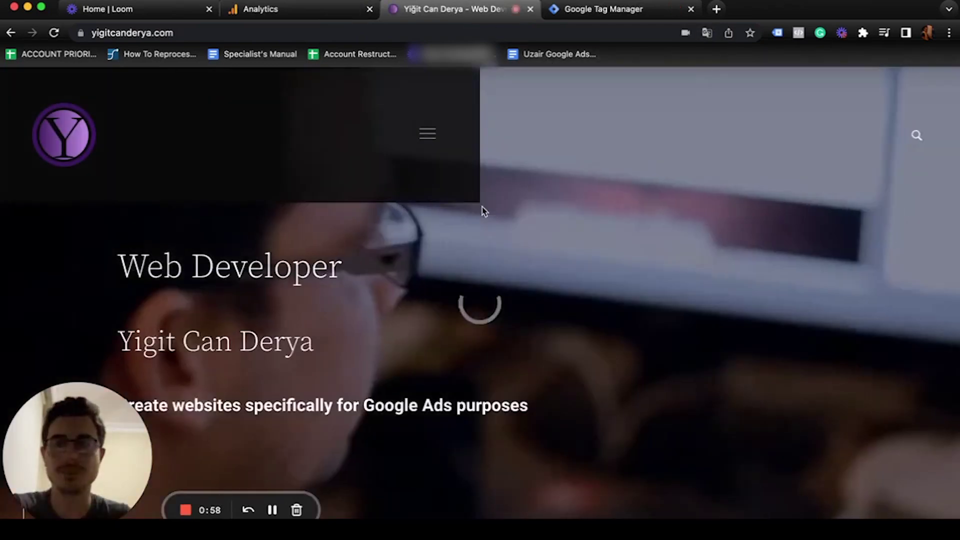
pyautogui.click(777, 33)
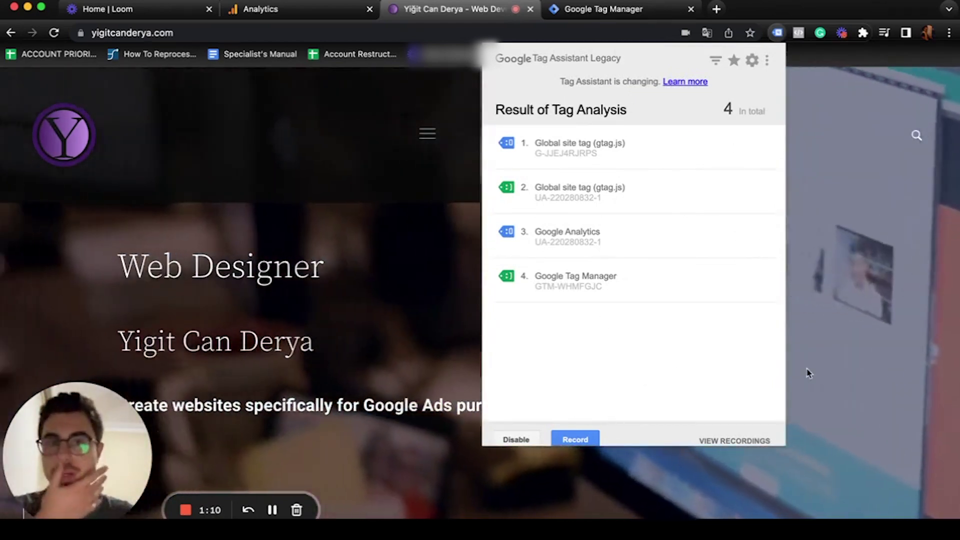
pyautogui.click(808, 373)
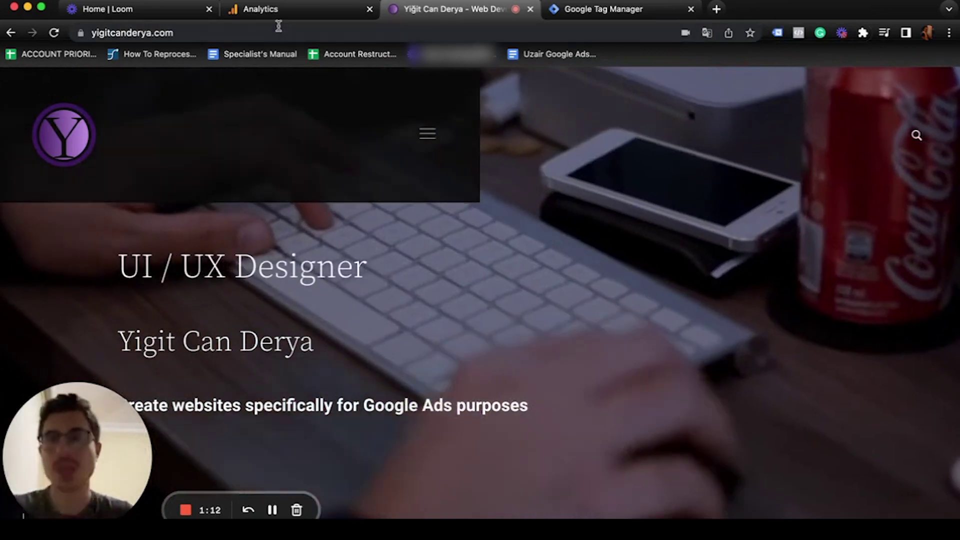
# Select and copy the UA property's Tracking Id from Property Settings, then switch to Tag Manager.
pyautogui.click(300, 14)
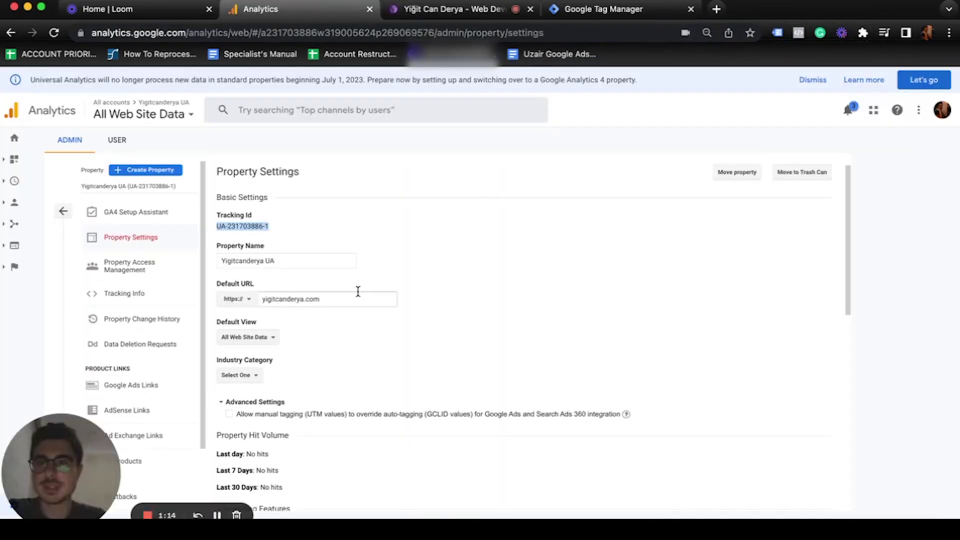
pyautogui.moveTo(216, 226); pyautogui.dragTo(271, 230)
pyautogui.click(341, 235)
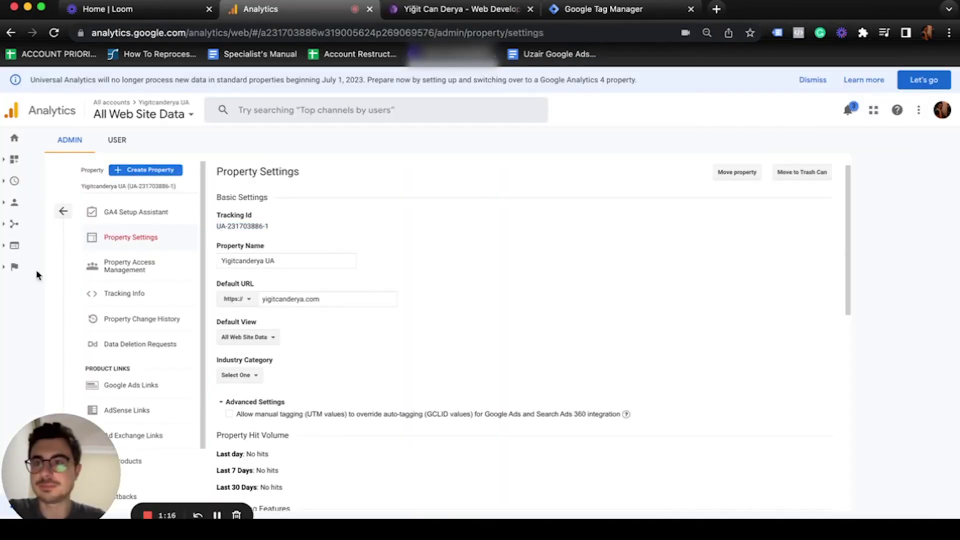
pyautogui.moveTo(57, 450); pyautogui.dragTo(57, 408)
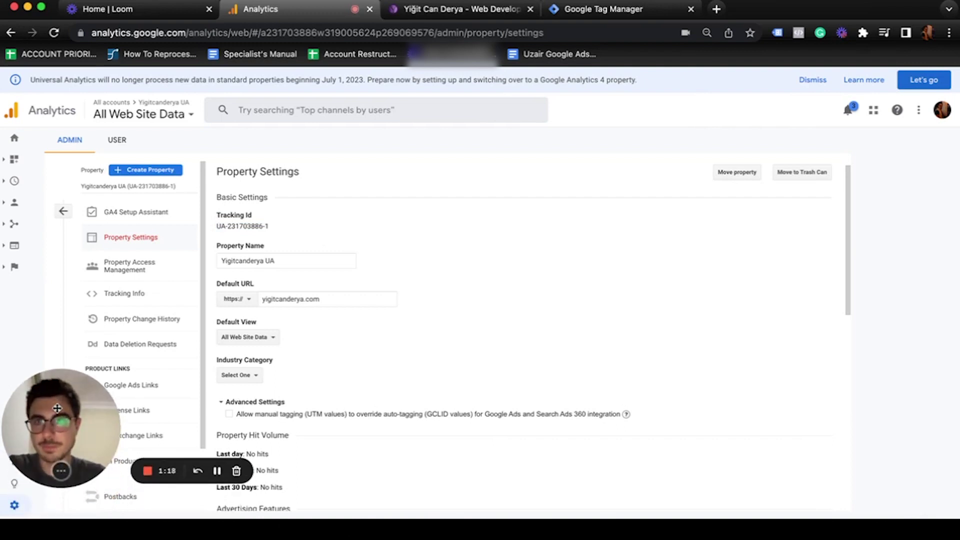
pyautogui.click(14, 507)
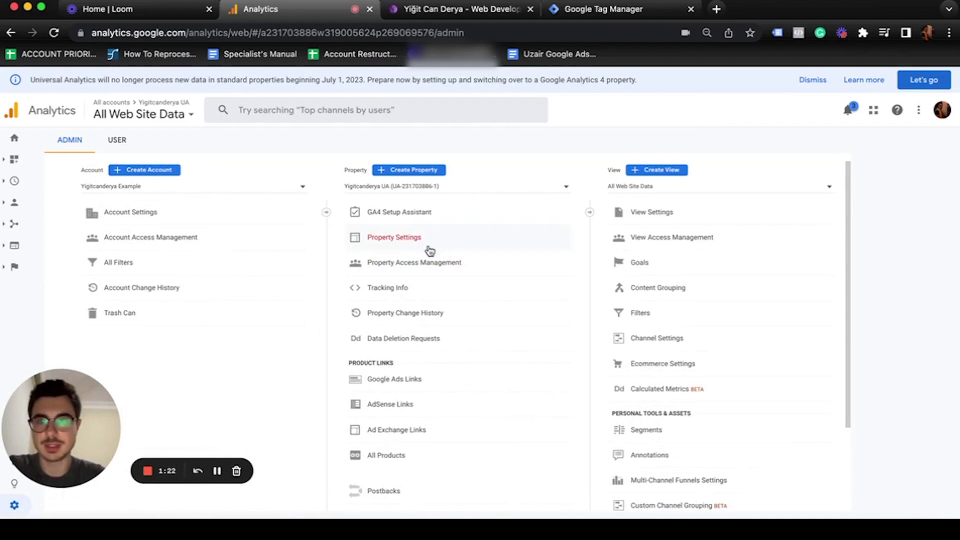
pyautogui.click(405, 241)
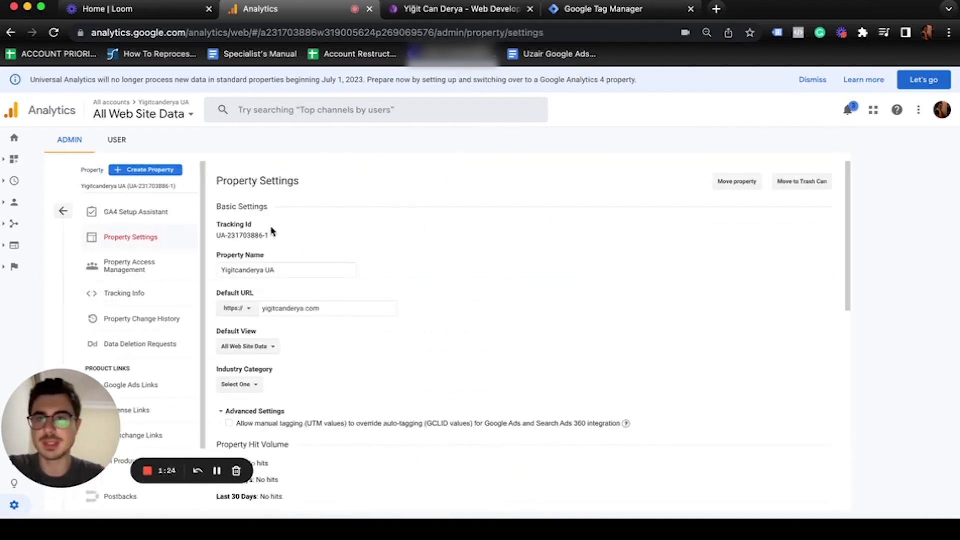
pyautogui.doubleClick(239, 235)
pyautogui.tripleClick(240, 235)
pyautogui.press('super+c')
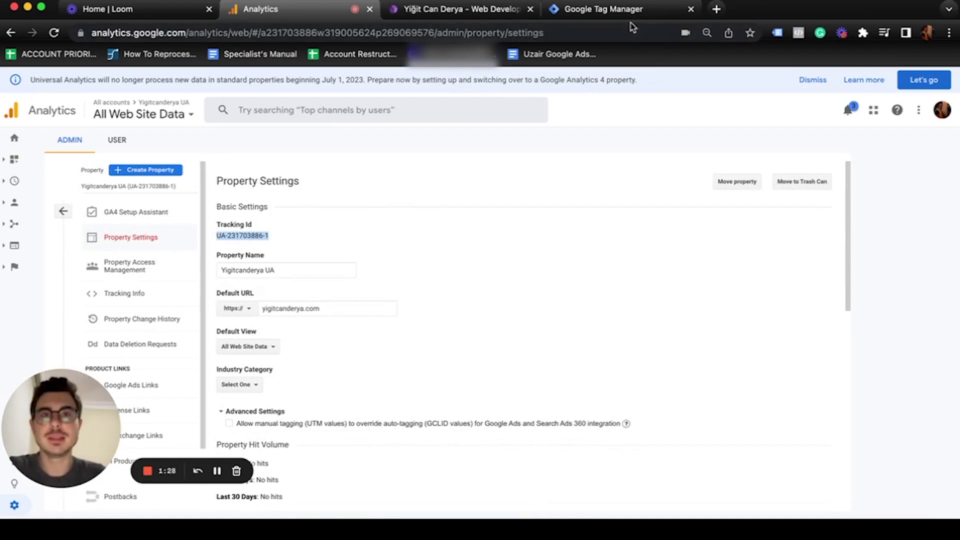
pyautogui.click(623, 11)
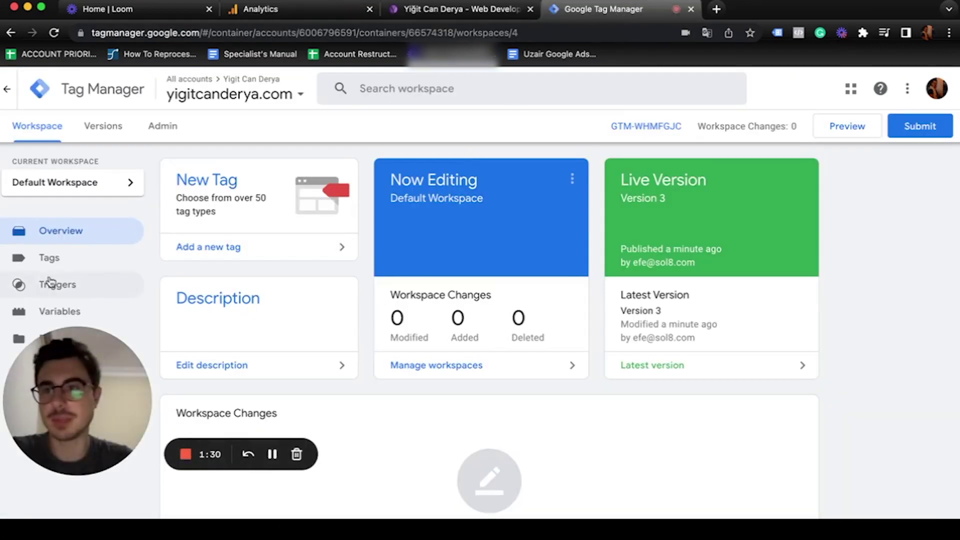
# Start a new Universal Analytics tag from the container's Tags list.
pyautogui.click(80, 261)
pyautogui.moveTo(90, 358); pyautogui.dragTo(90, 389)
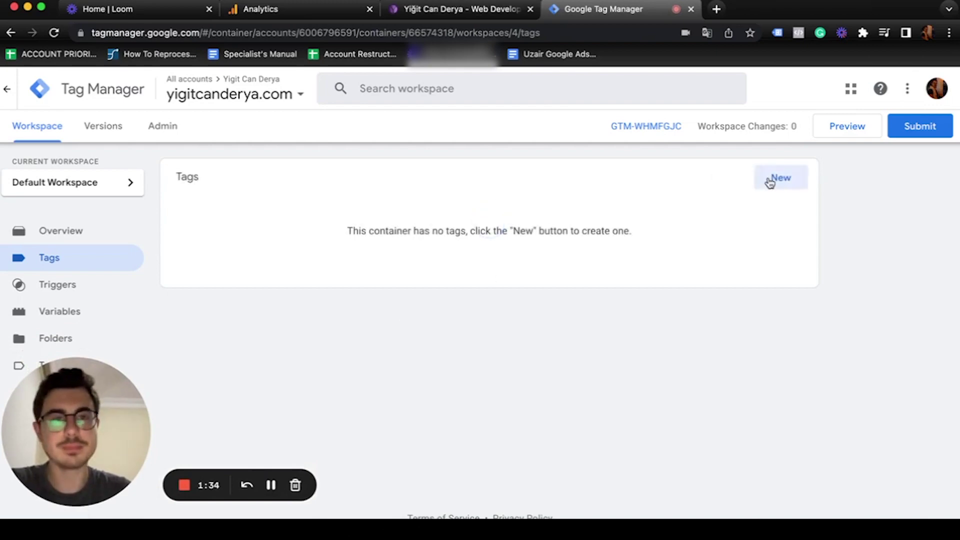
pyautogui.click(775, 178)
pyautogui.click(467, 212)
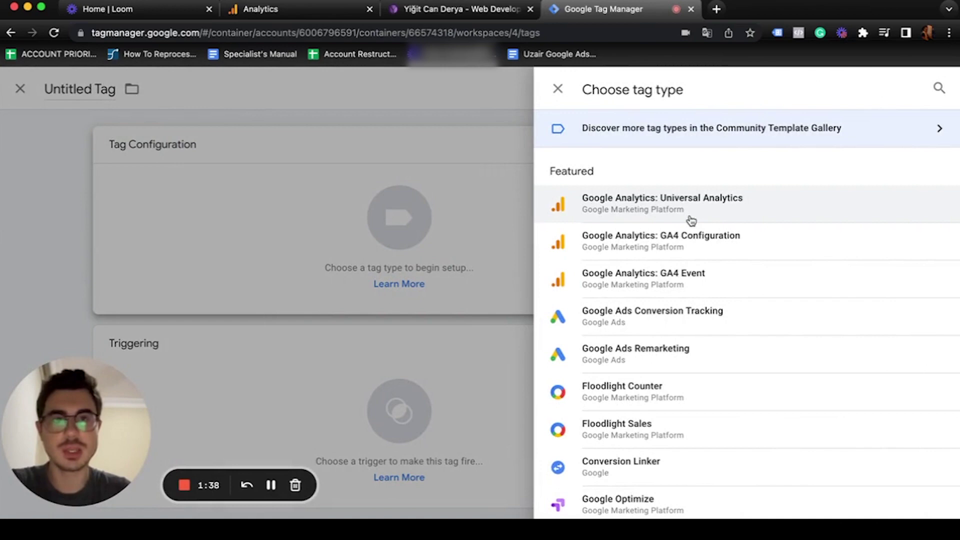
pyautogui.click(745, 207)
pyautogui.scroll(-1, 469, 316)
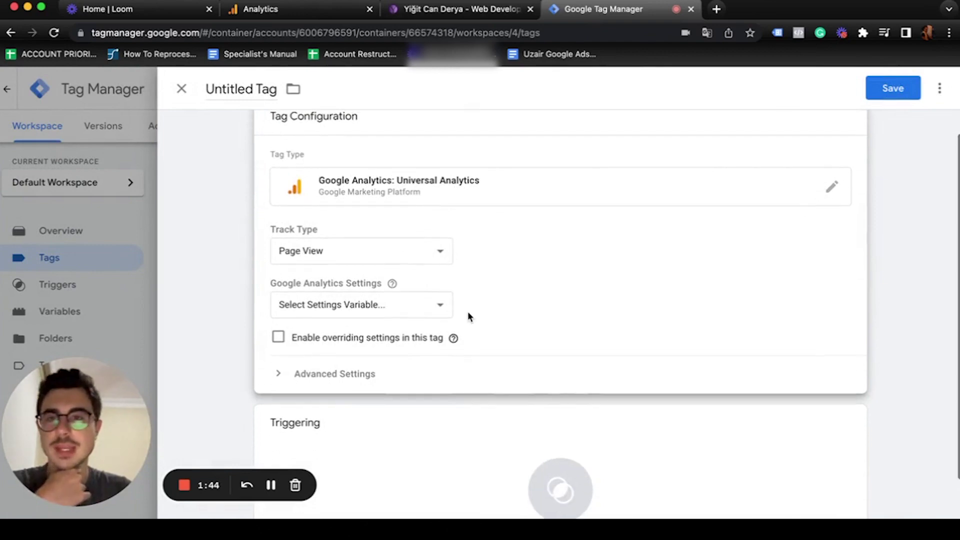
pyautogui.scroll(-2, 450, 307)
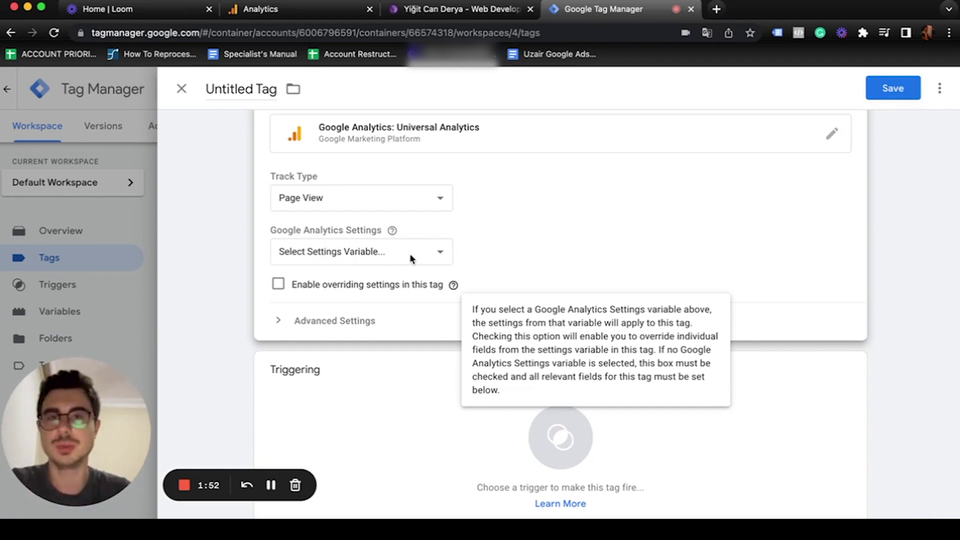
# Paste the tracking ID into a new settings variable, then discard both the variable and the tag draft.
pyautogui.click(364, 253)
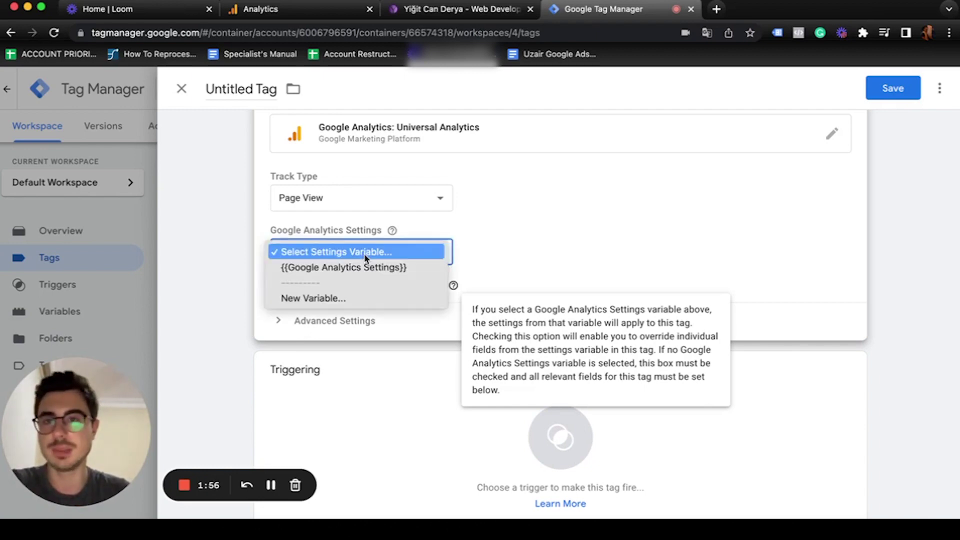
pyautogui.click(339, 299)
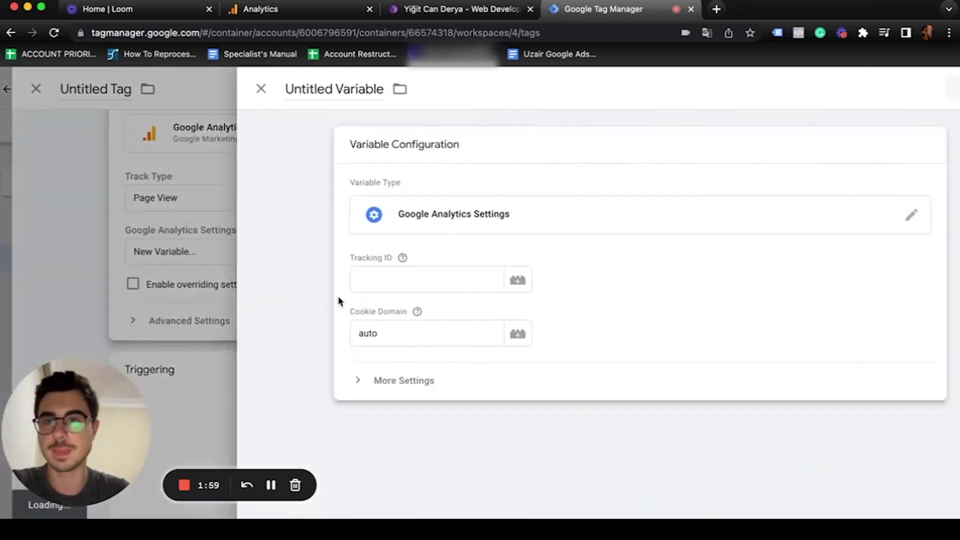
pyautogui.click(358, 277)
pyautogui.press('super+v')
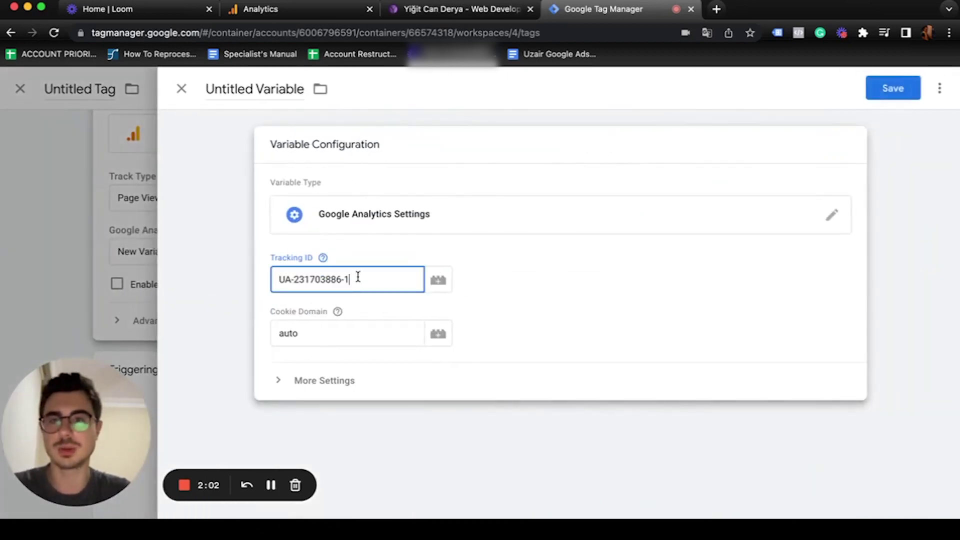
pyautogui.click(181, 90)
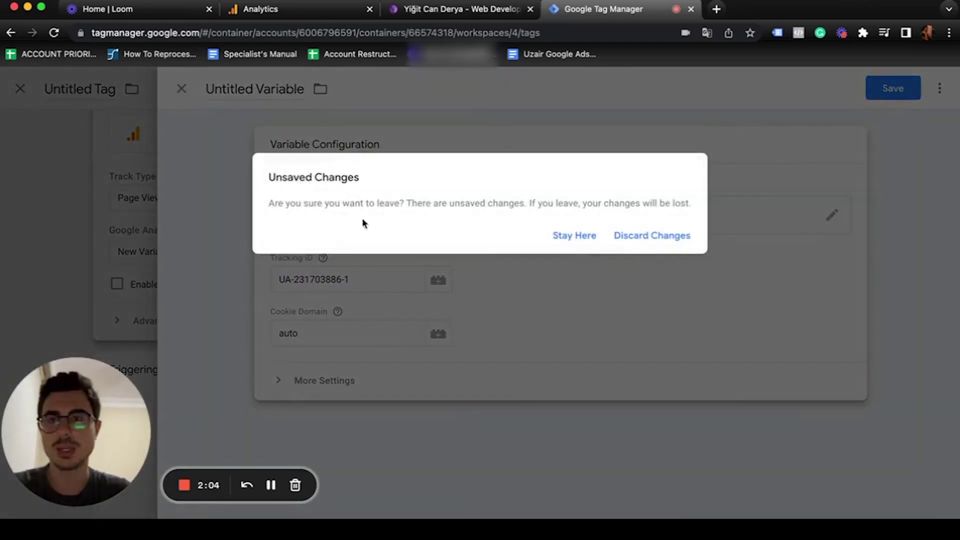
pyautogui.click(667, 235)
pyautogui.click(182, 90)
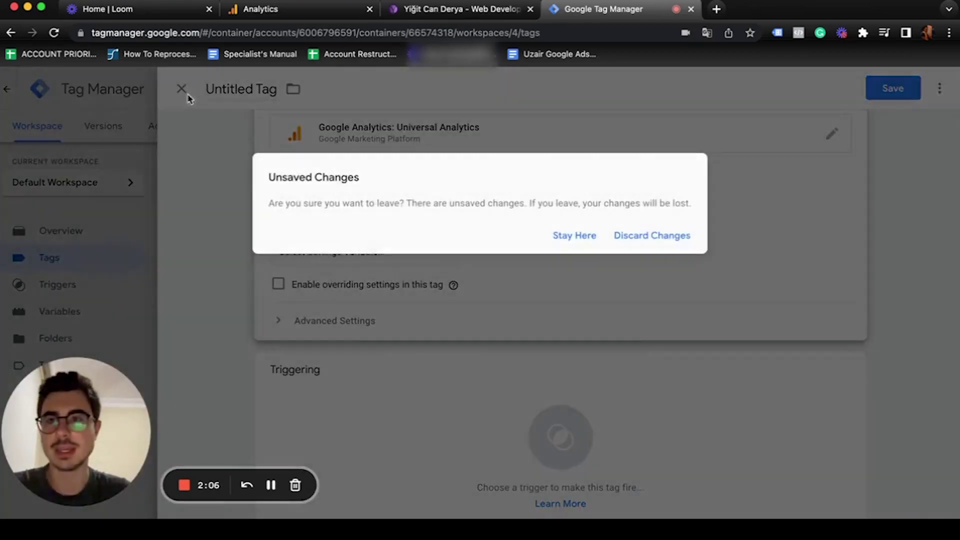
pyautogui.click(633, 235)
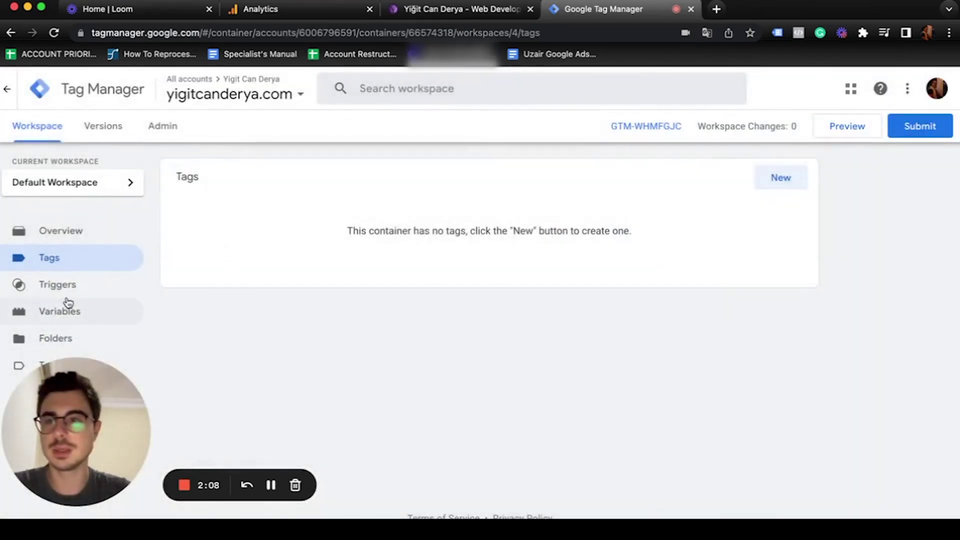
# Delete the existing Google Analytics Settings variable from Variables.
pyautogui.click(108, 322)
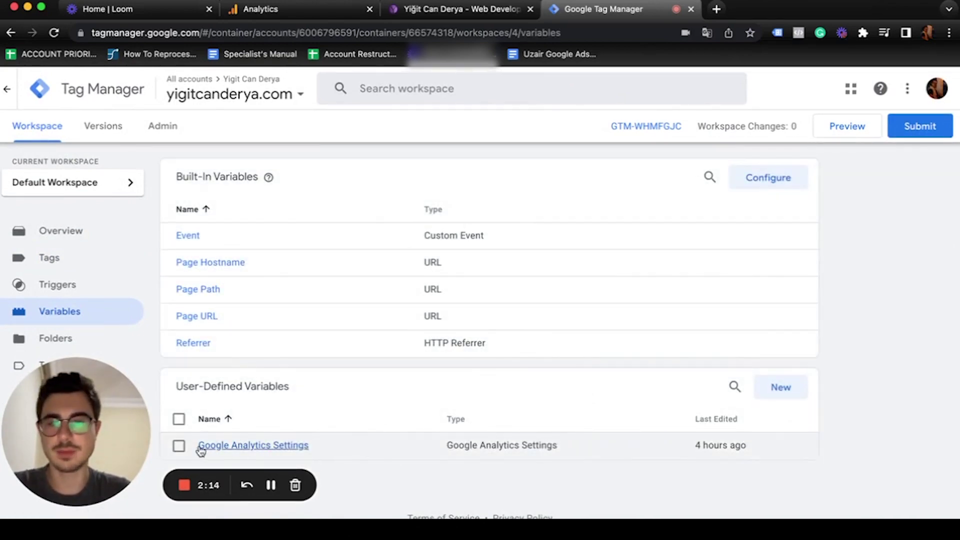
pyautogui.click(178, 445)
pyautogui.click(794, 387)
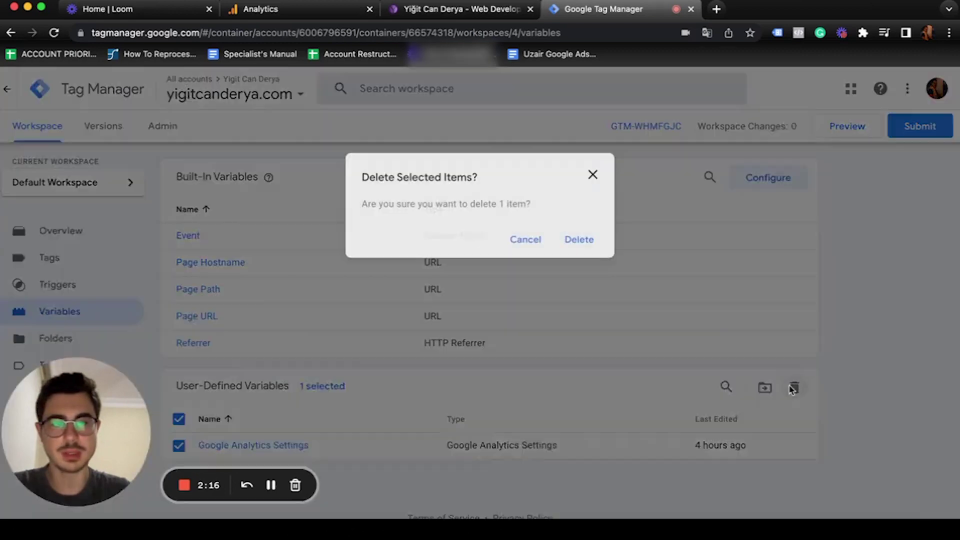
pyautogui.click(574, 245)
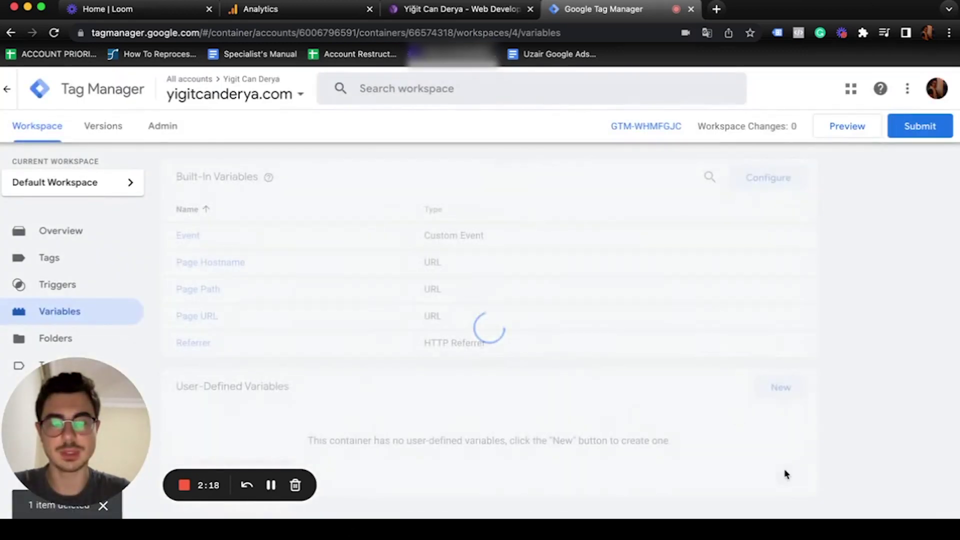
# Create and save a new Google Analytics Settings variable holding the pasted UA tracking ID.
pyautogui.click(779, 388)
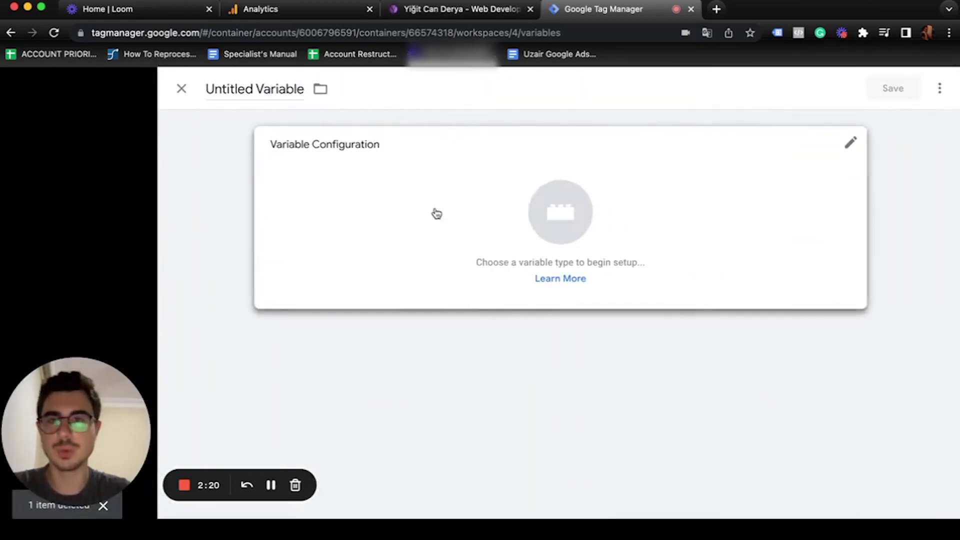
pyautogui.click(435, 212)
pyautogui.scroll(-1, 674, 379)
pyautogui.scroll(-8, 674, 380)
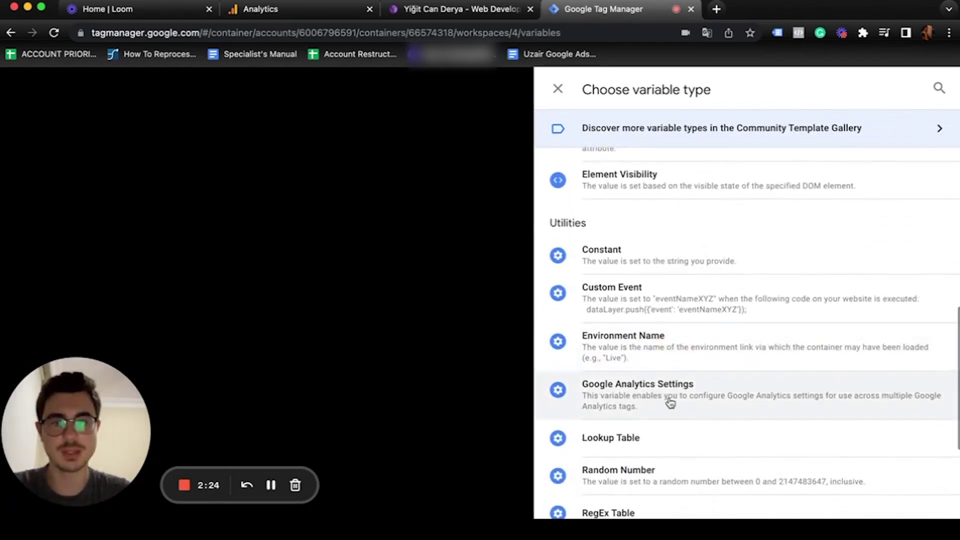
pyautogui.click(671, 402)
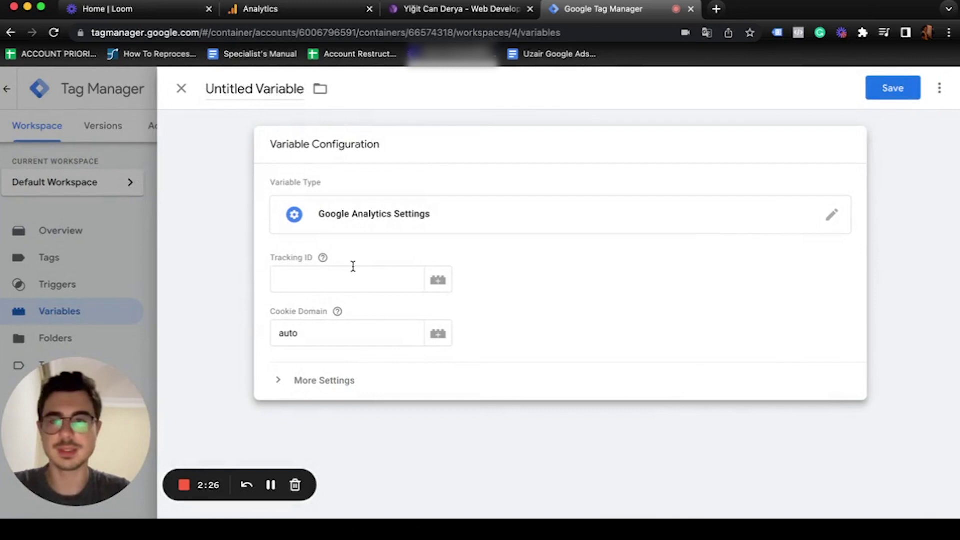
pyautogui.click(299, 289)
pyautogui.hotkey('ctrl', 'v')
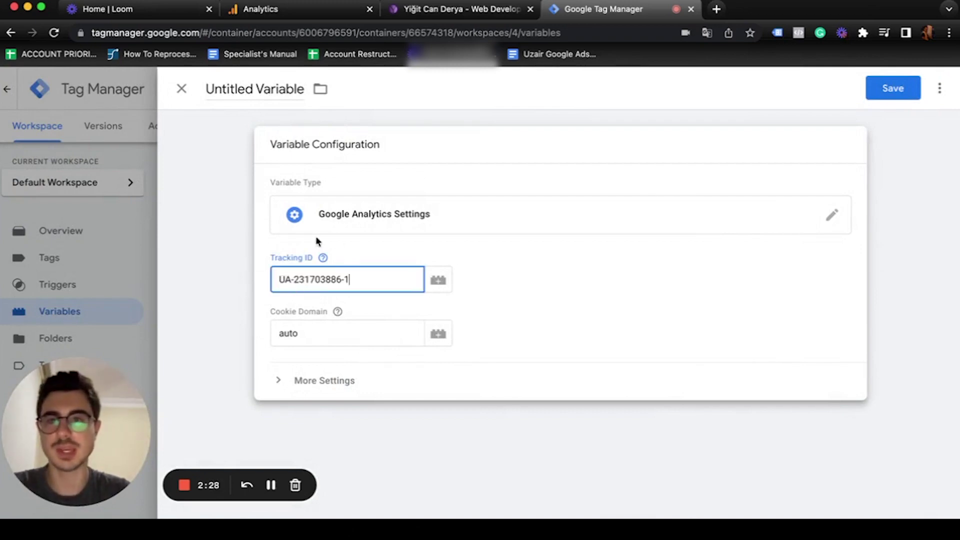
pyautogui.click(913, 94)
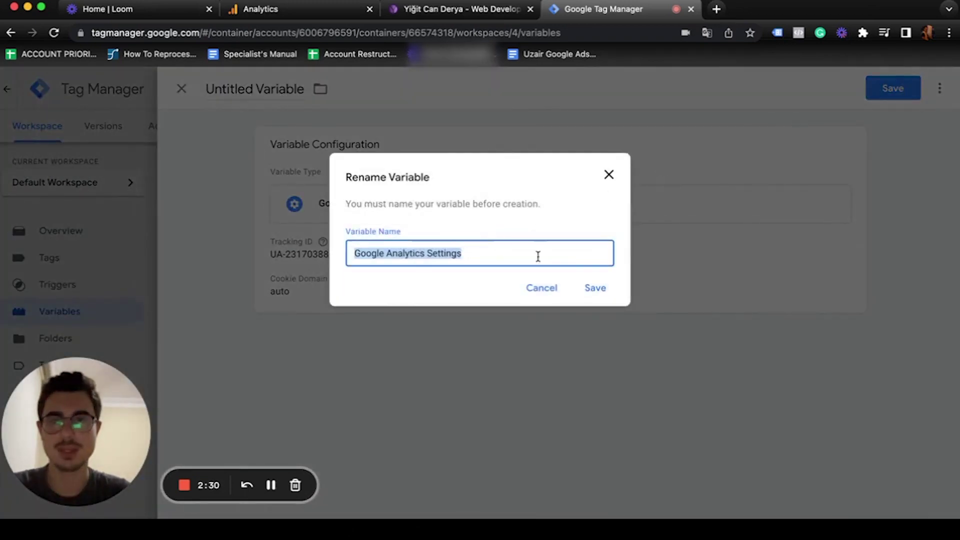
pyautogui.click(596, 289)
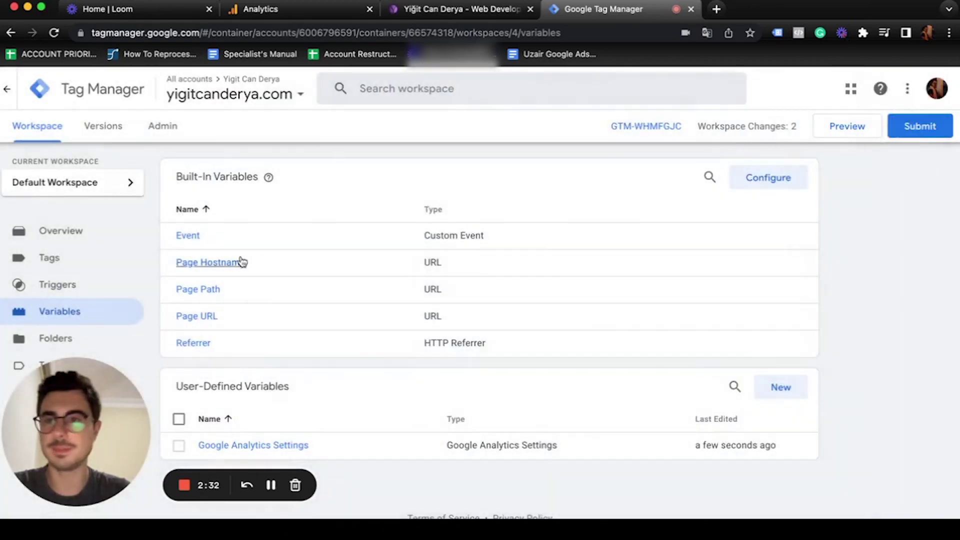
# Start a new Universal Analytics tag using the {{Google Analytics Settings}} variable.
pyautogui.click(65, 259)
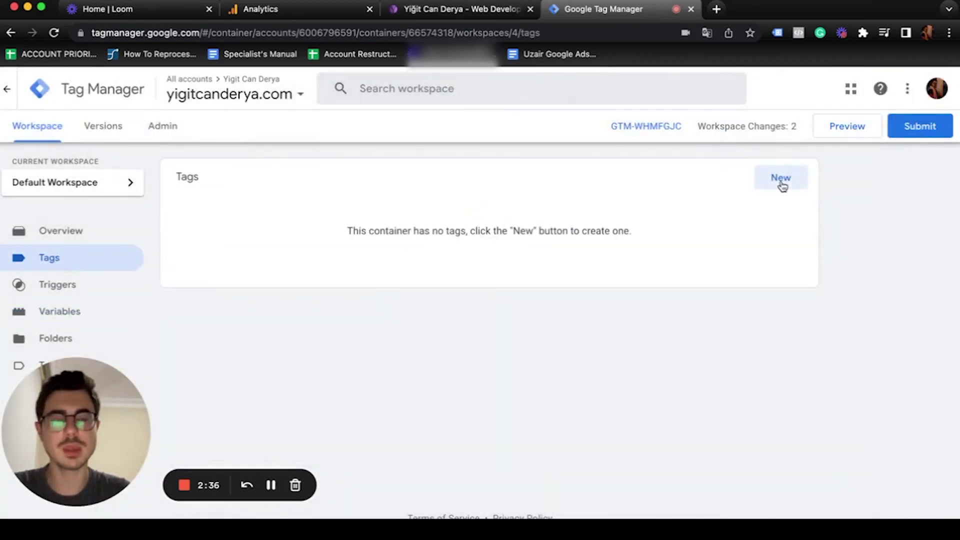
pyautogui.click(780, 180)
pyautogui.click(779, 181)
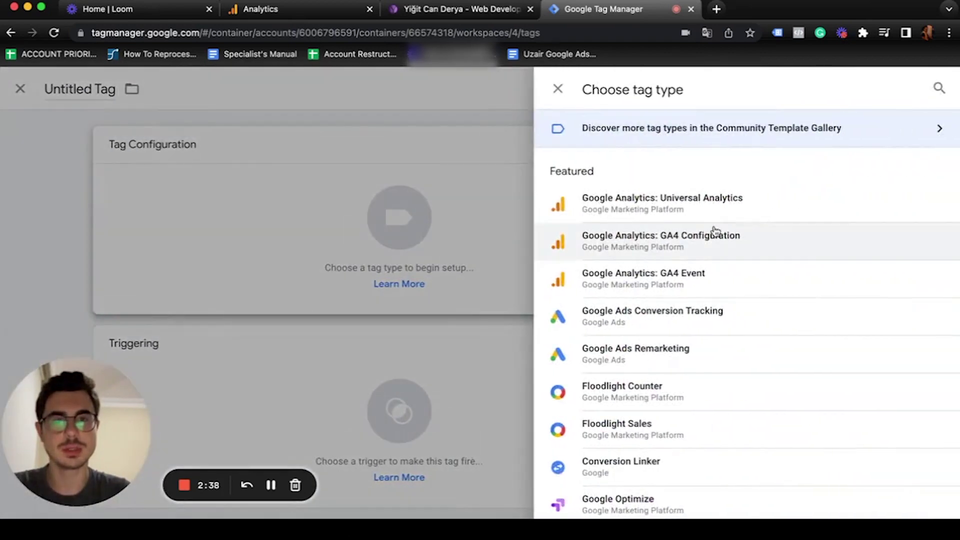
pyautogui.click(702, 214)
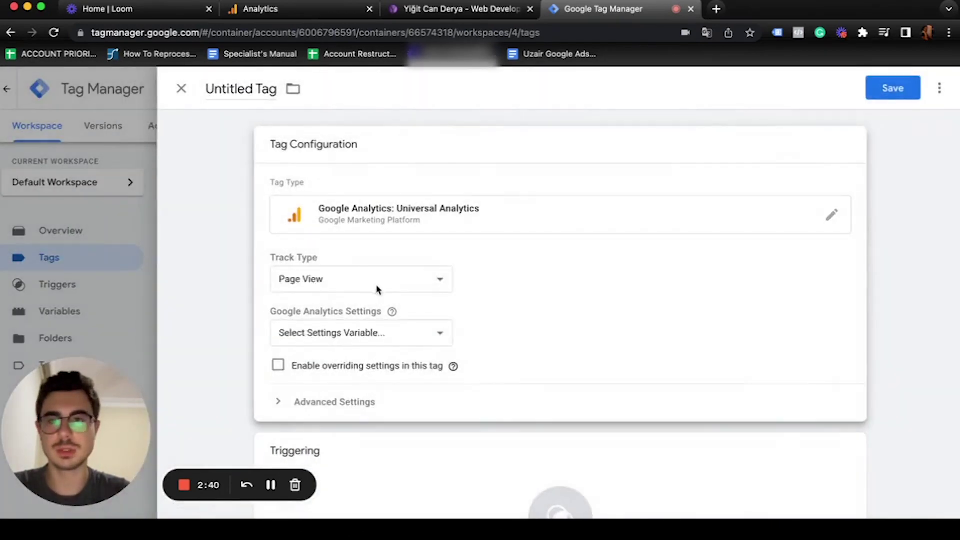
pyautogui.scroll(-1, 443, 330)
pyautogui.click(393, 279)
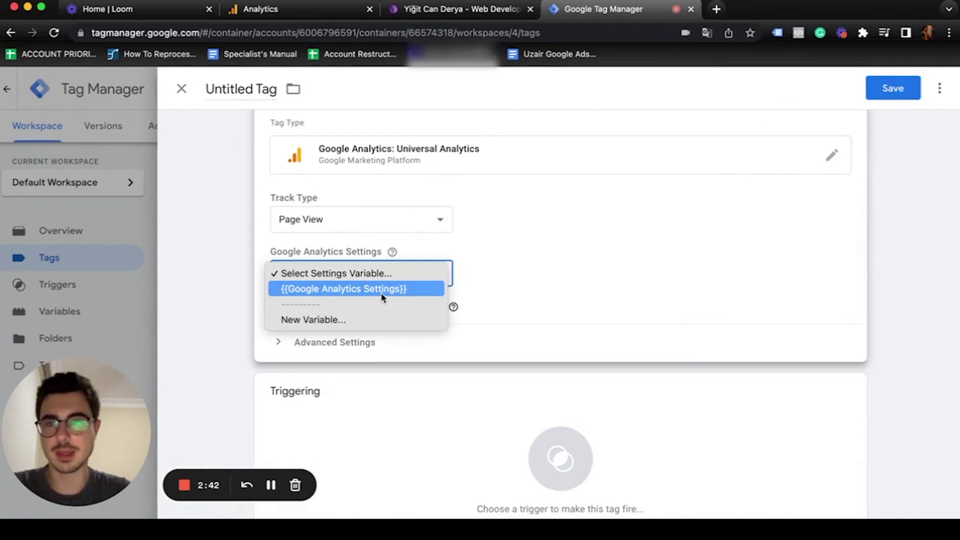
pyautogui.click(382, 294)
# Add the All Pages trigger and save the tag under its suggested name.
pyautogui.scroll(-2, 540, 296)
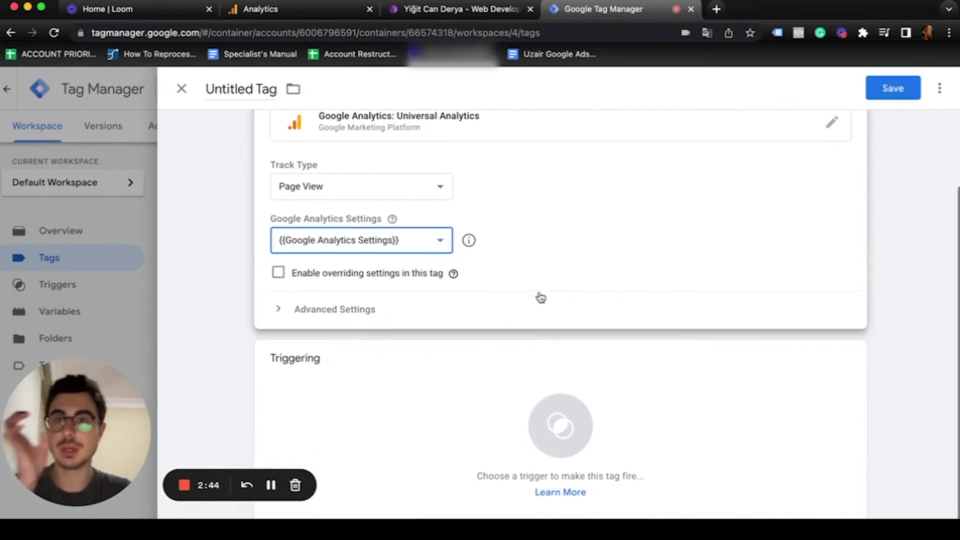
pyautogui.scroll(-1, 538, 349)
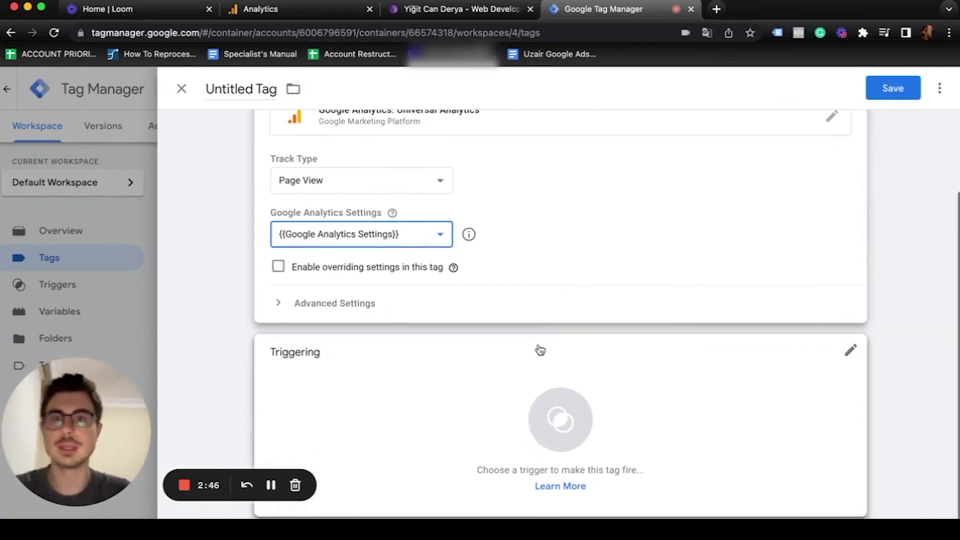
pyautogui.click(582, 388)
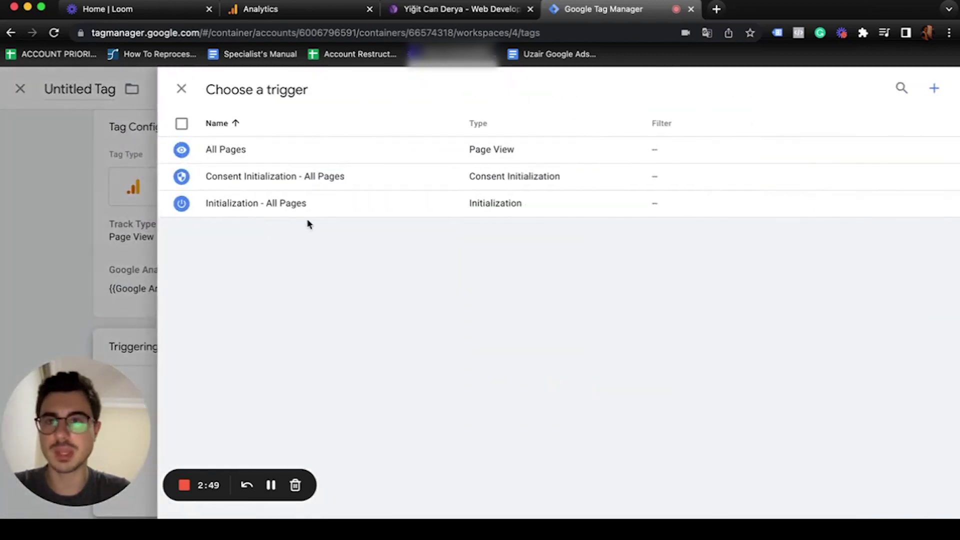
pyautogui.click(182, 153)
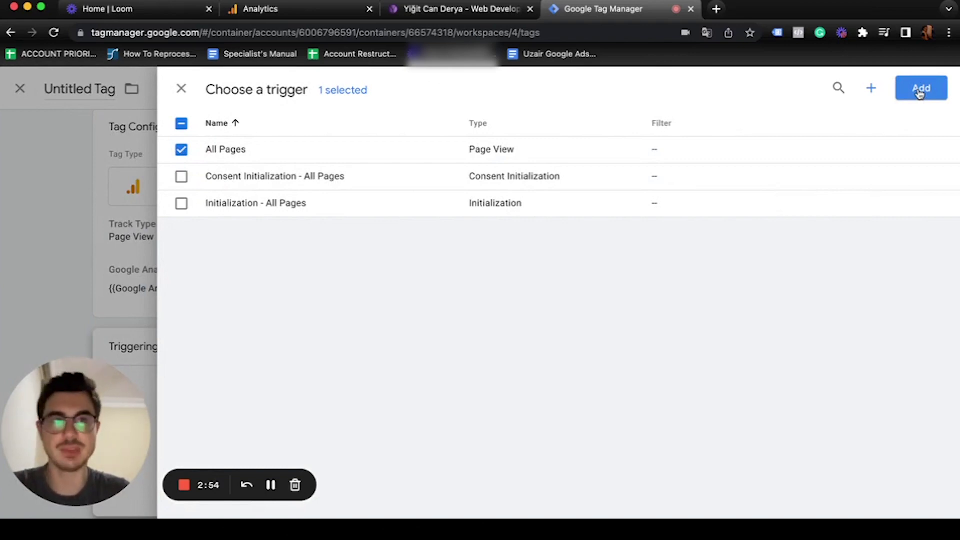
pyautogui.click(920, 91)
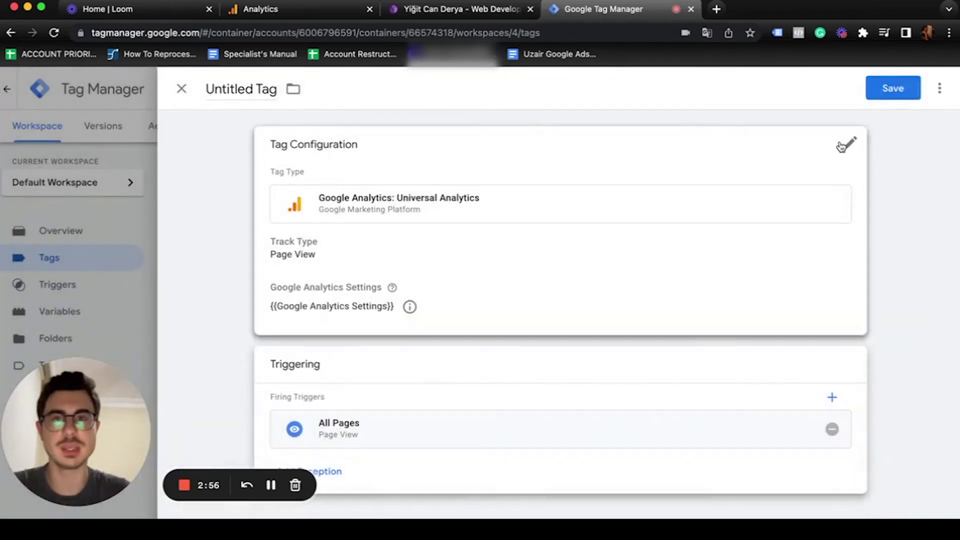
pyautogui.click(903, 90)
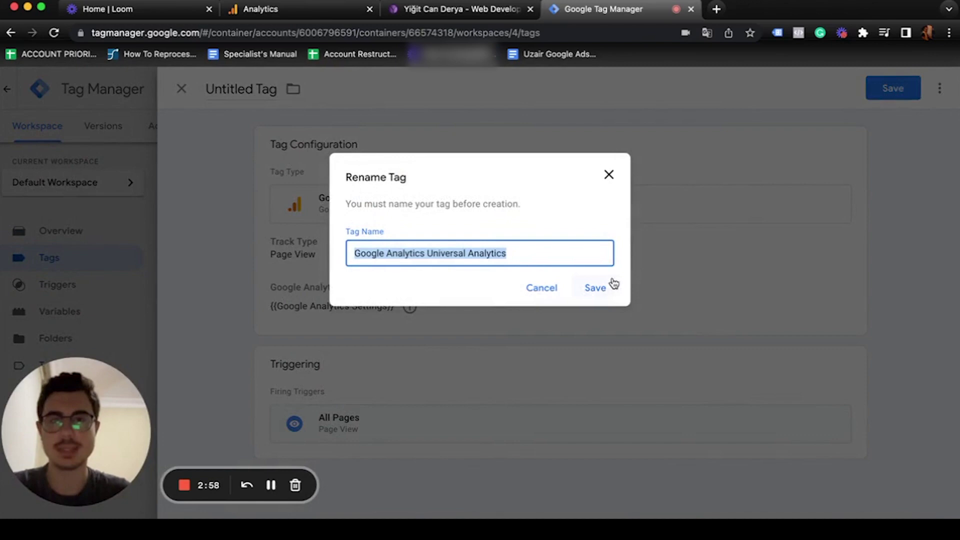
pyautogui.click(602, 293)
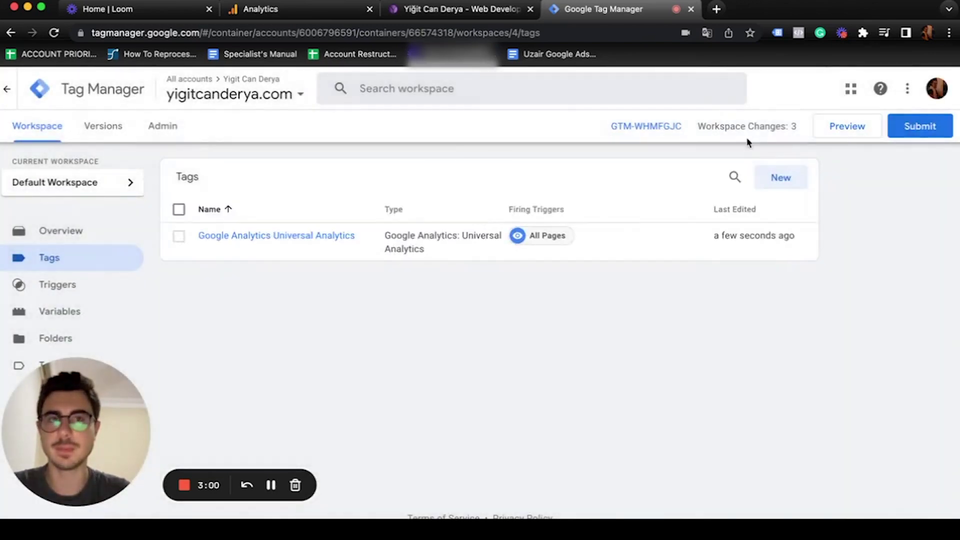
# Submit the workspace changes and publish them as version 'Google analytics implementation'.
pyautogui.click(919, 127)
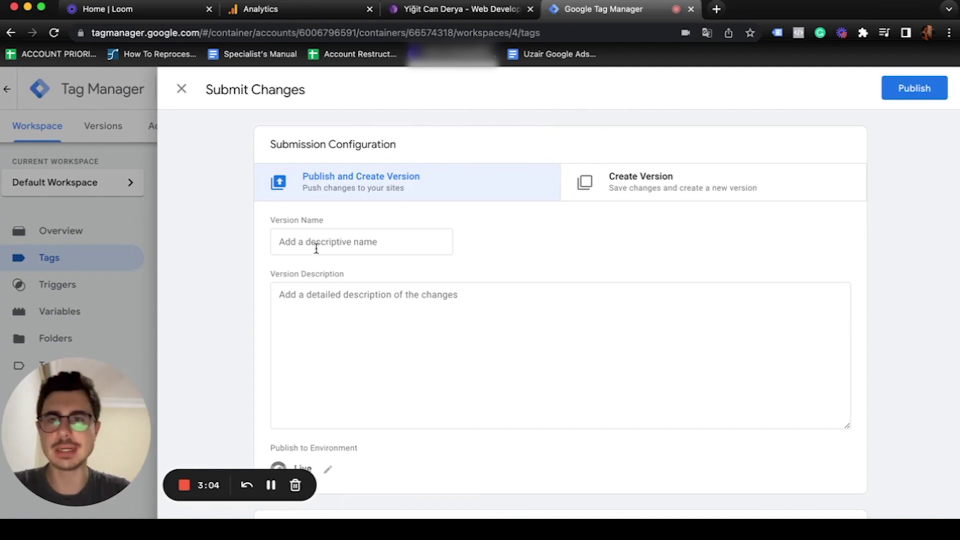
pyautogui.click(391, 246)
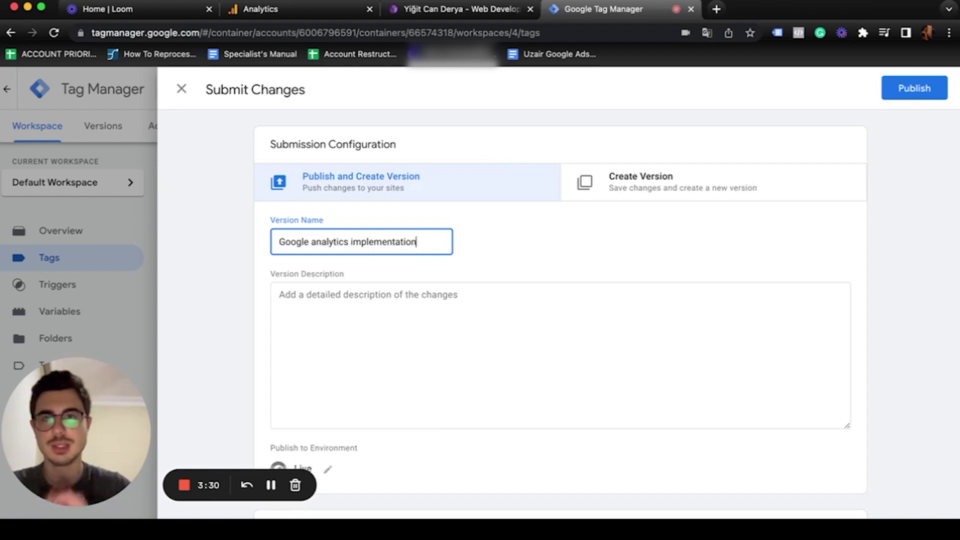
pyautogui.click(889, 98)
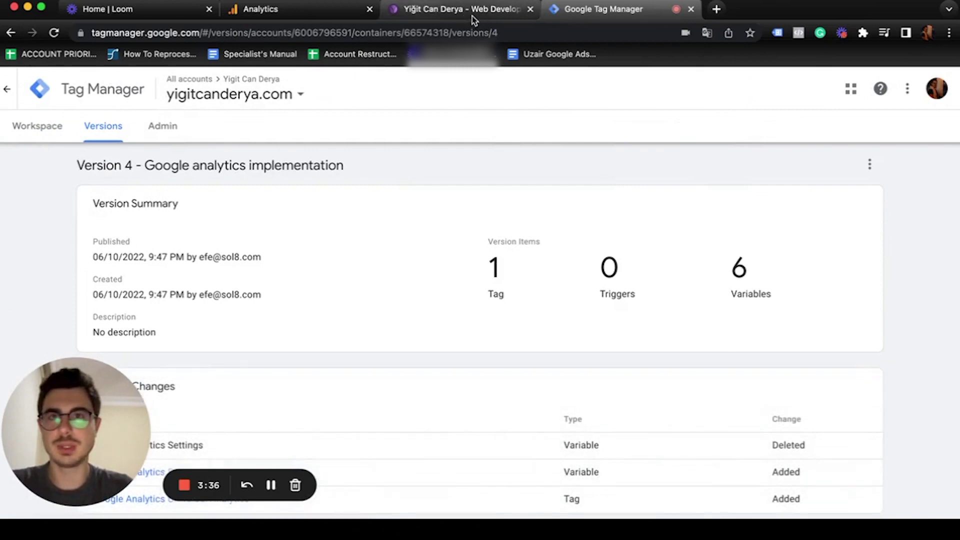
# Reload yigitcanderya.com and view the tags Tag Assistant detects.
pyautogui.click(471, 16)
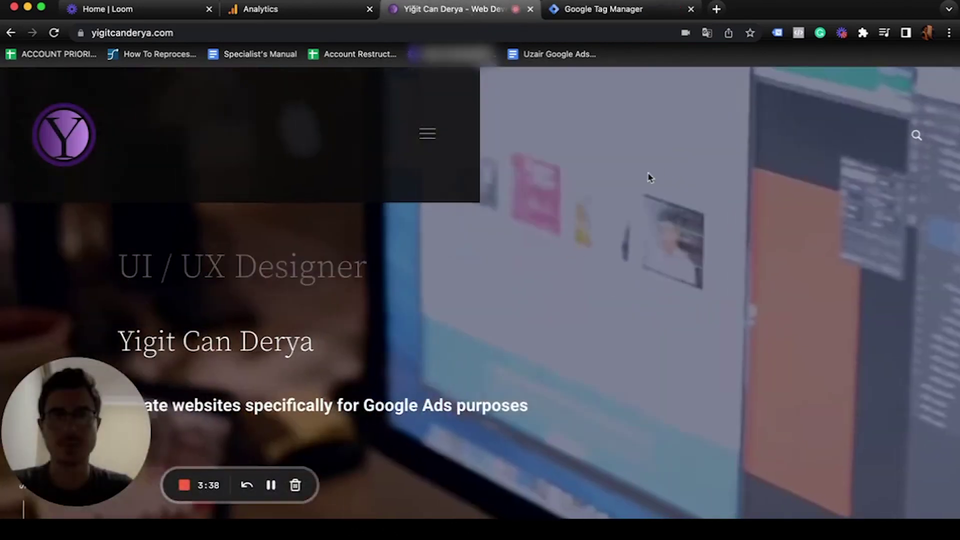
pyautogui.press('super+r')
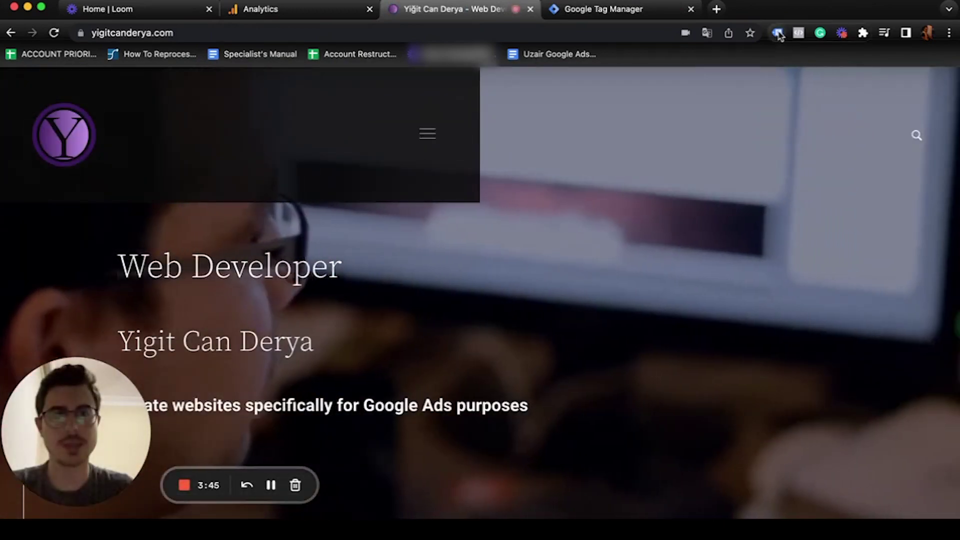
pyautogui.click(777, 32)
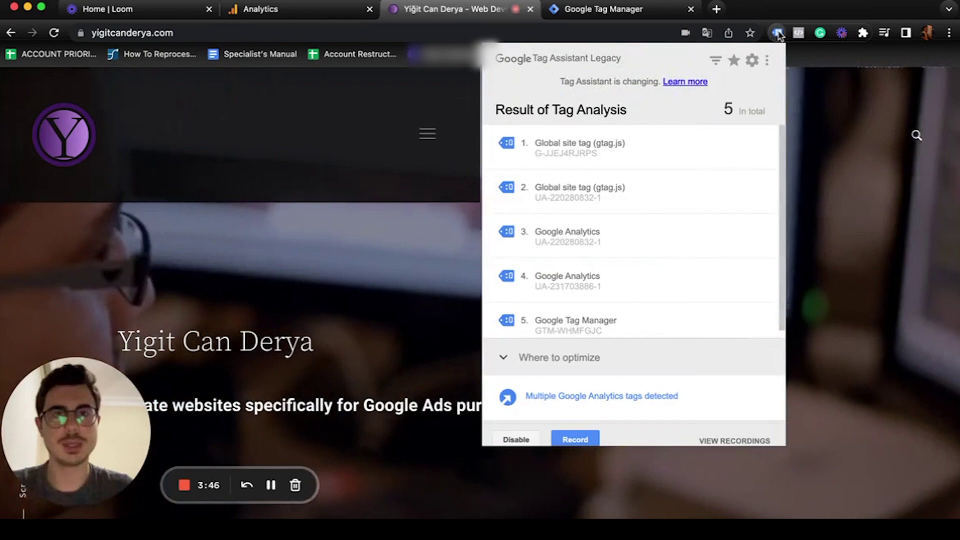
pyautogui.scroll(-1, 590, 279)
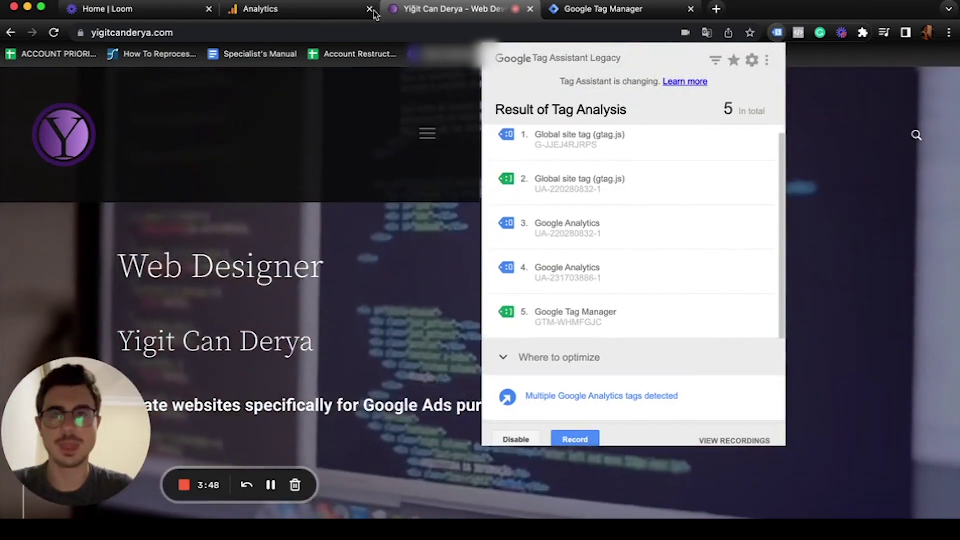
# Compare the detected tag IDs with Analytics' Tracking Id, then open Analytics' property picker.
pyautogui.click(350, 9)
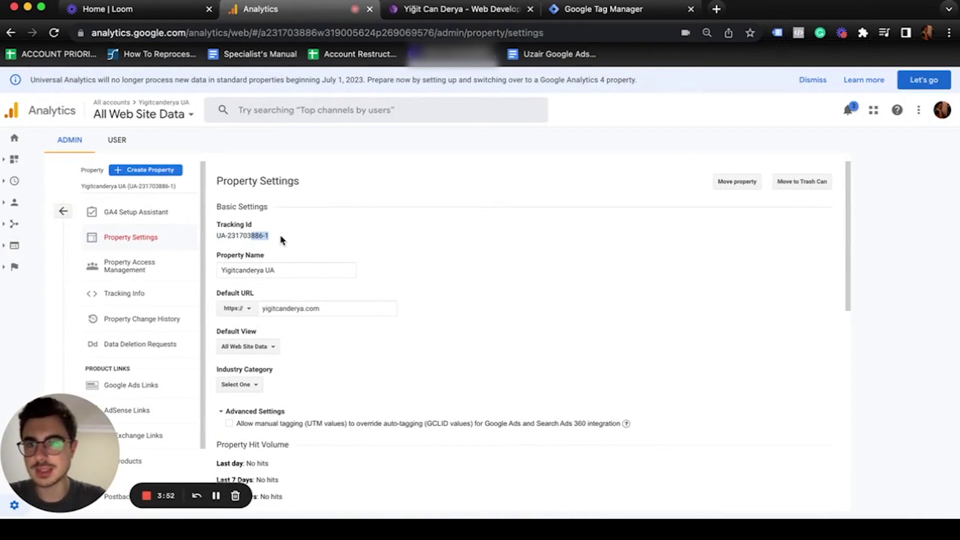
pyautogui.click(484, 15)
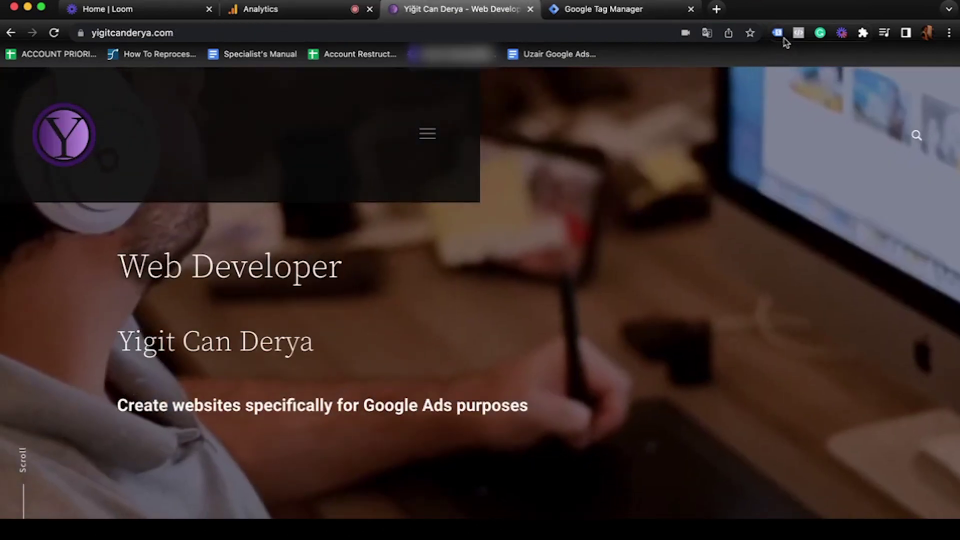
pyautogui.click(776, 33)
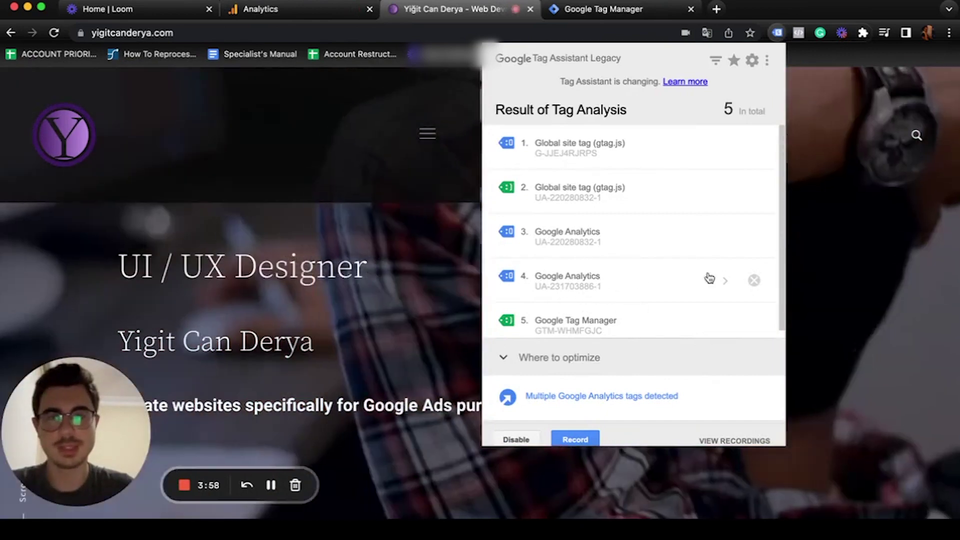
pyautogui.click(867, 264)
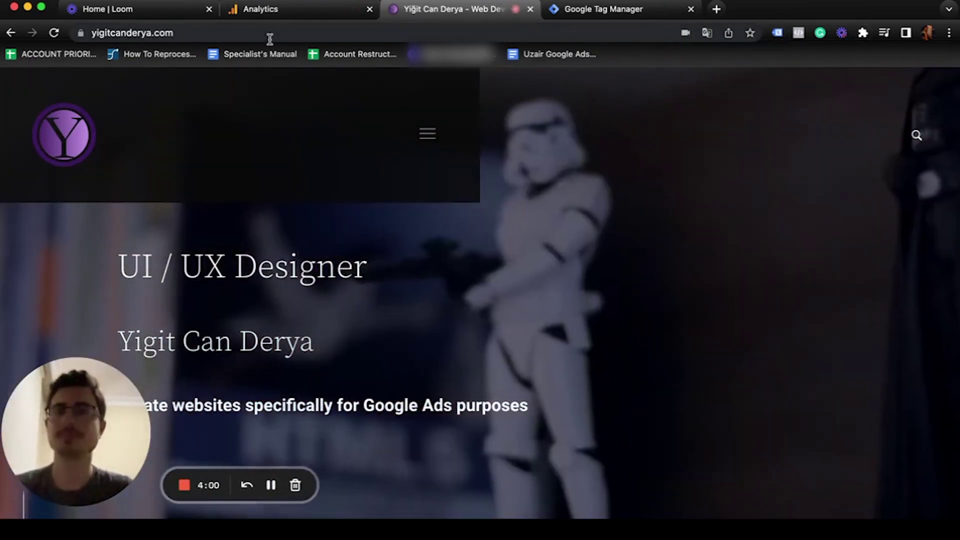
pyautogui.click(280, 15)
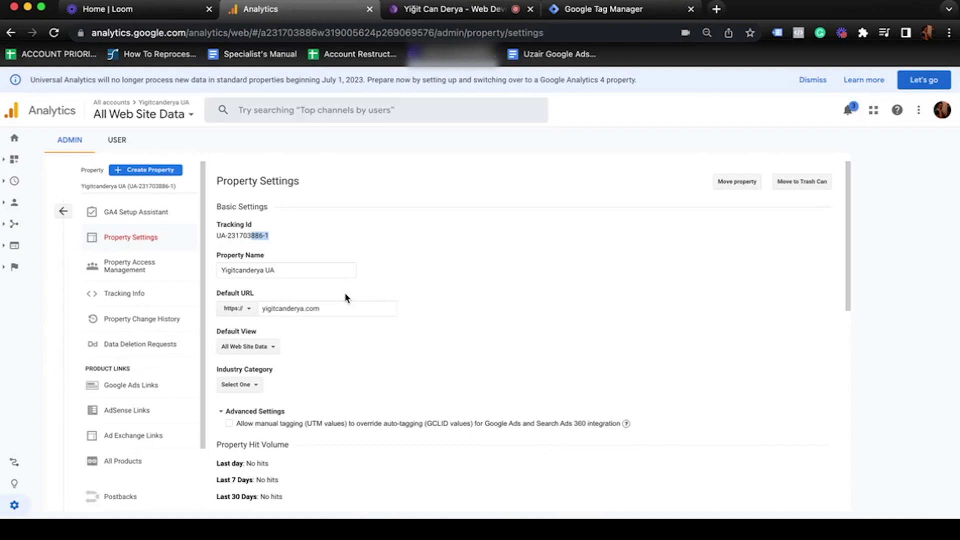
pyautogui.click(165, 114)
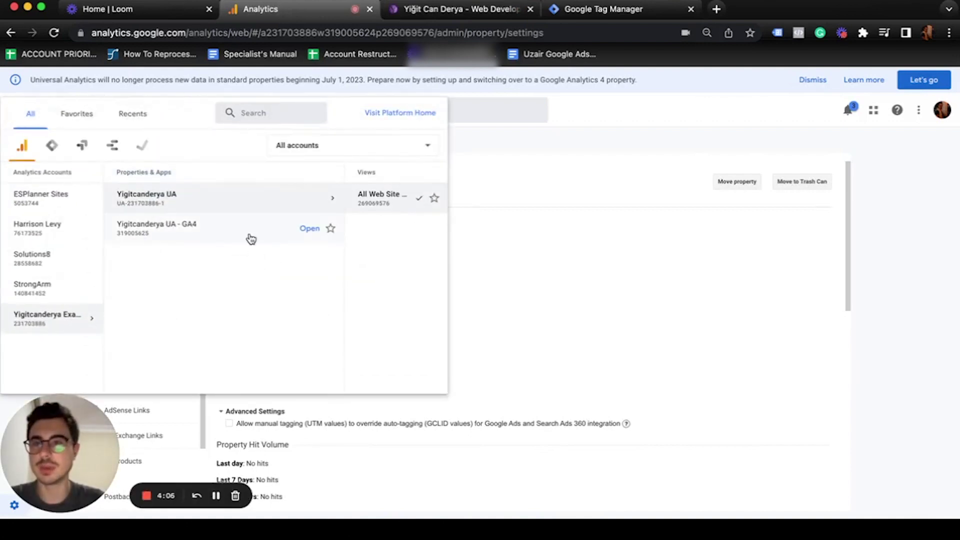
# Open the GA4 property's yigitcanderya.com web stream details in Admin > Data Streams.
pyautogui.click(251, 239)
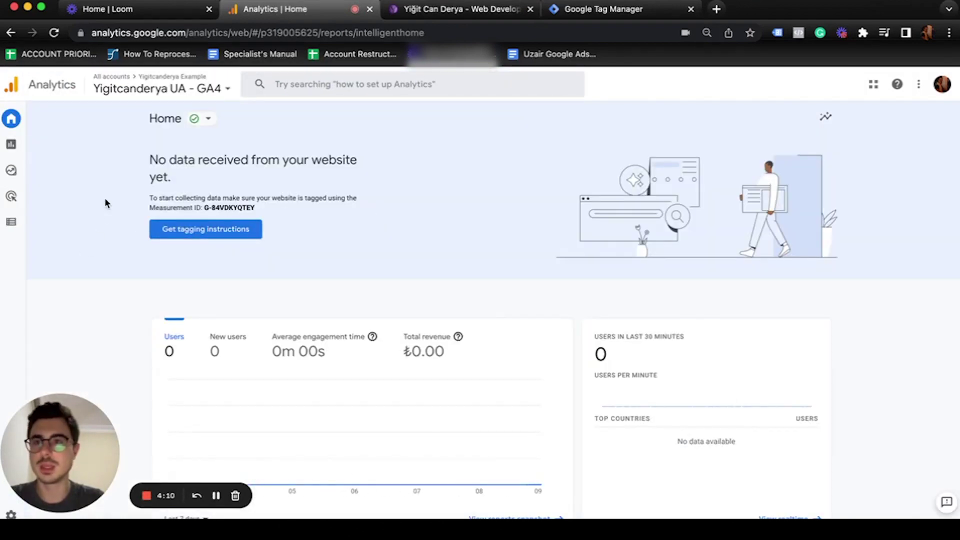
pyautogui.scroll(-5, 104, 196)
pyautogui.moveTo(2, 225)
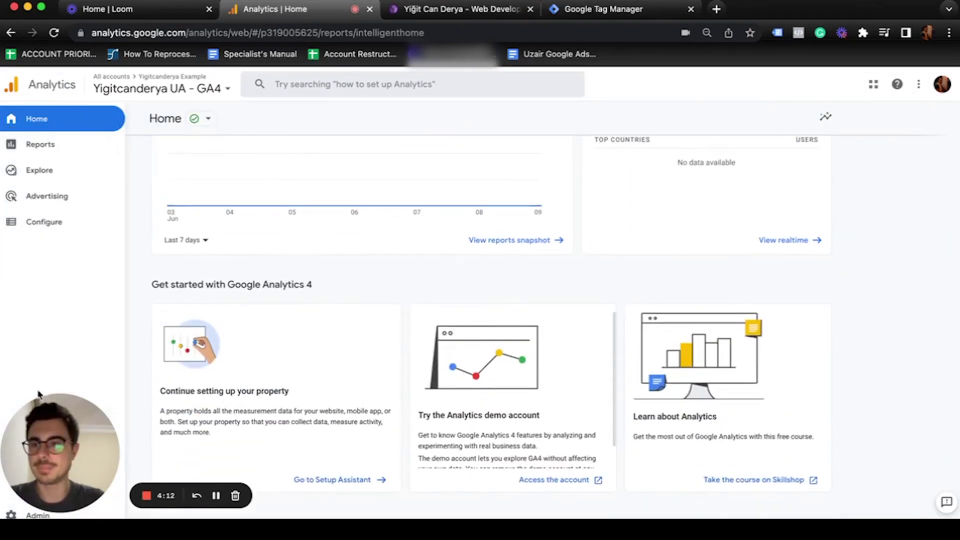
pyautogui.click(11, 515)
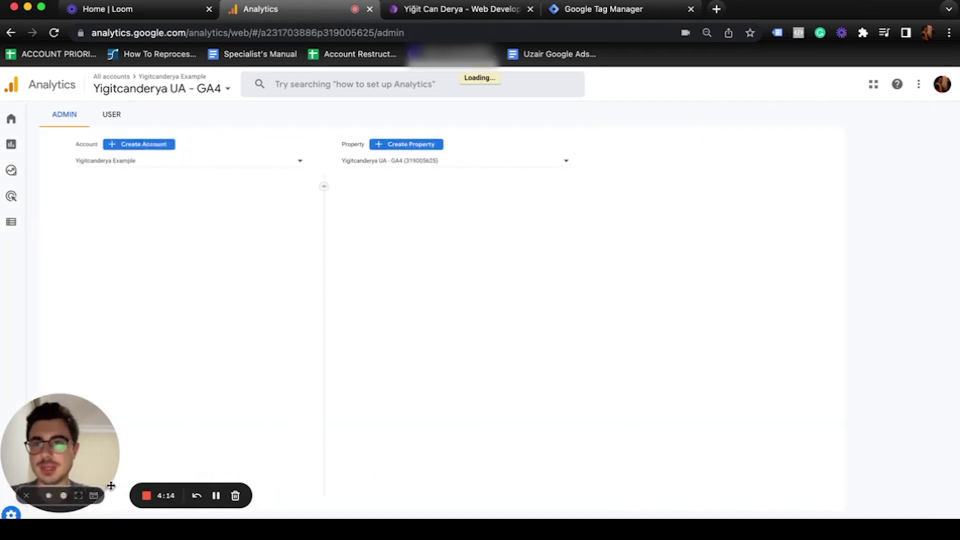
pyautogui.click(414, 264)
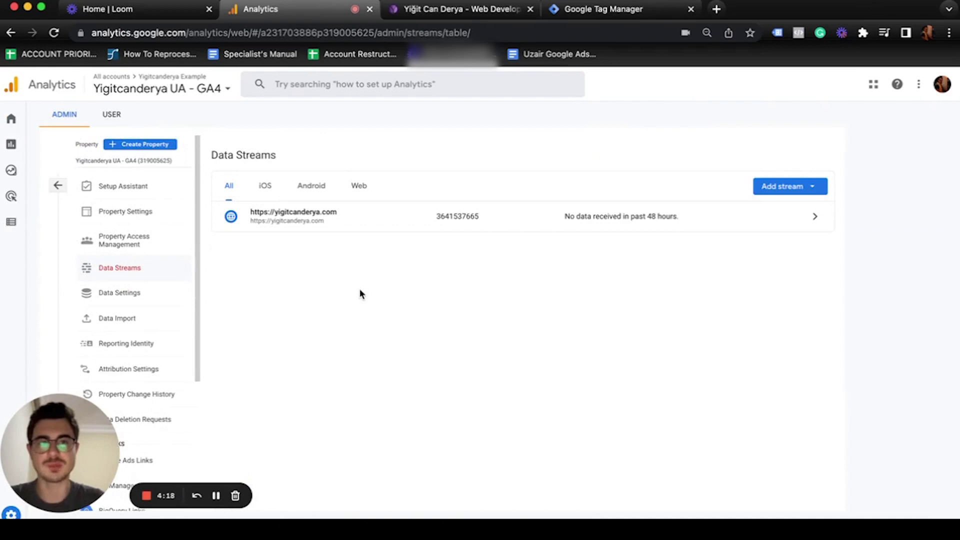
pyautogui.click(400, 217)
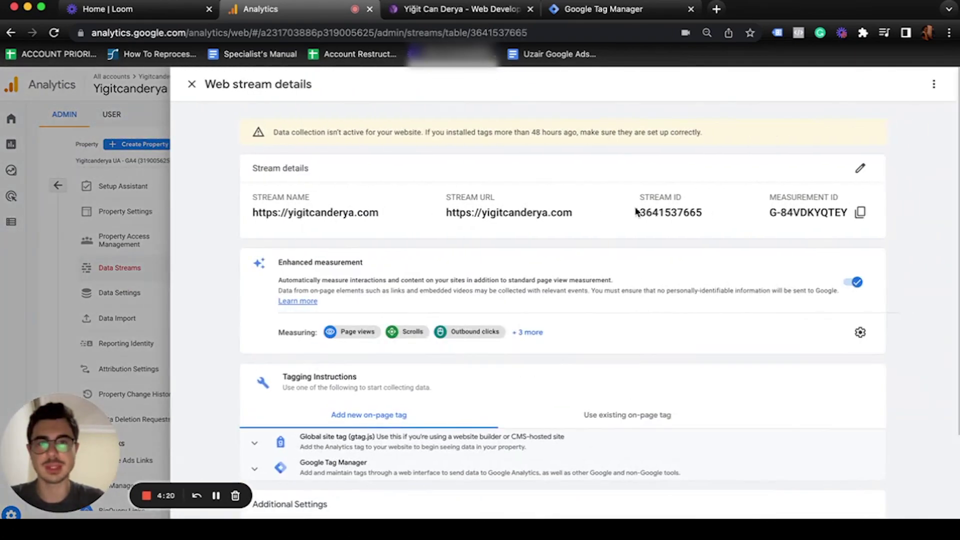
# Select the Measurement ID G-84VDKYQTEY and return to Tag Manager.
pyautogui.moveTo(765, 212); pyautogui.dragTo(818, 210)
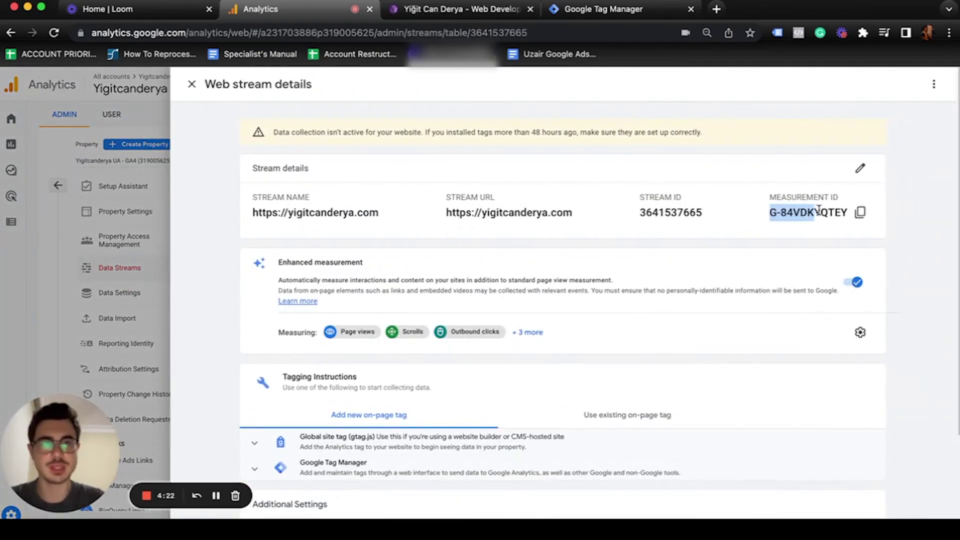
pyautogui.click(844, 209)
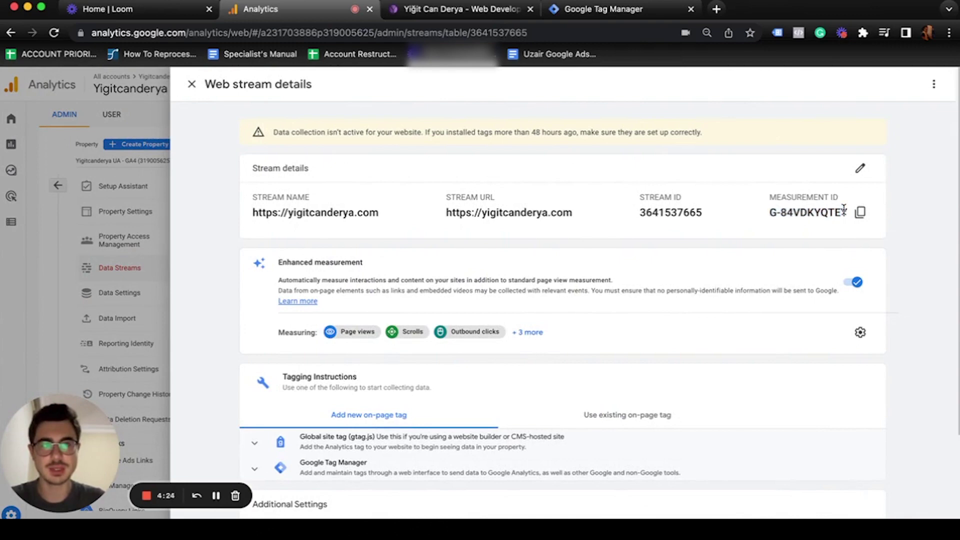
pyautogui.tripleClick(821, 211)
pyautogui.press('super+c')
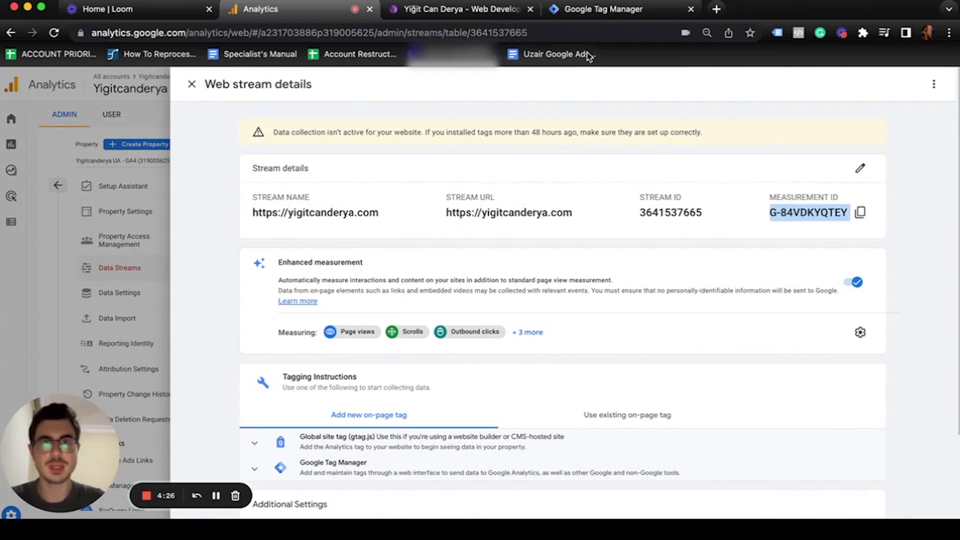
pyautogui.click(595, 9)
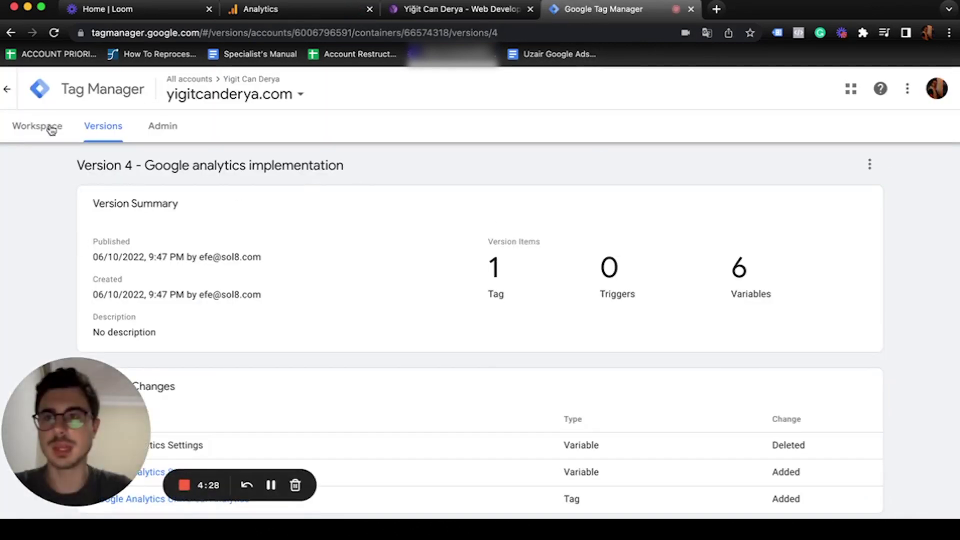
# Start a new GA4 Configuration tag with Measurement ID G-84VDKYQTEY.
pyautogui.click(51, 128)
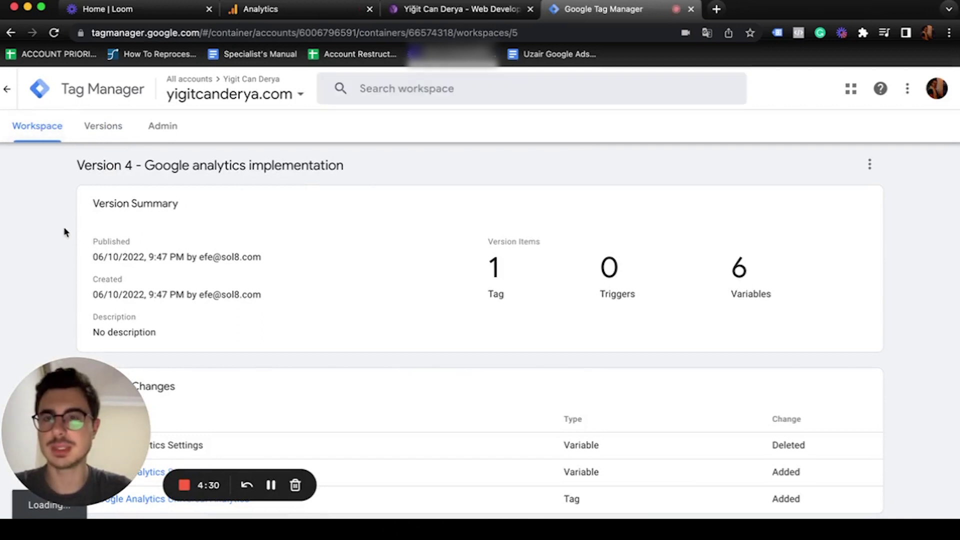
pyautogui.click(82, 258)
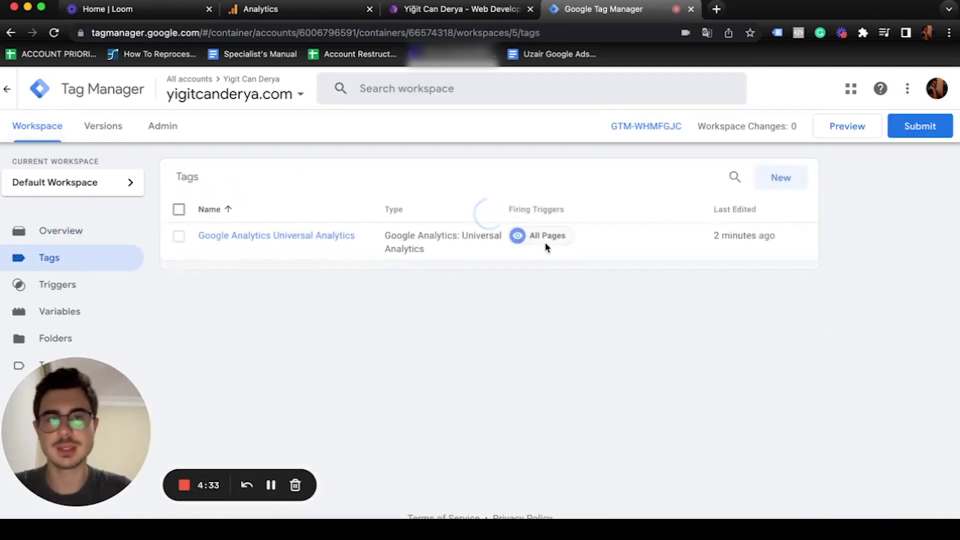
pyautogui.click(781, 185)
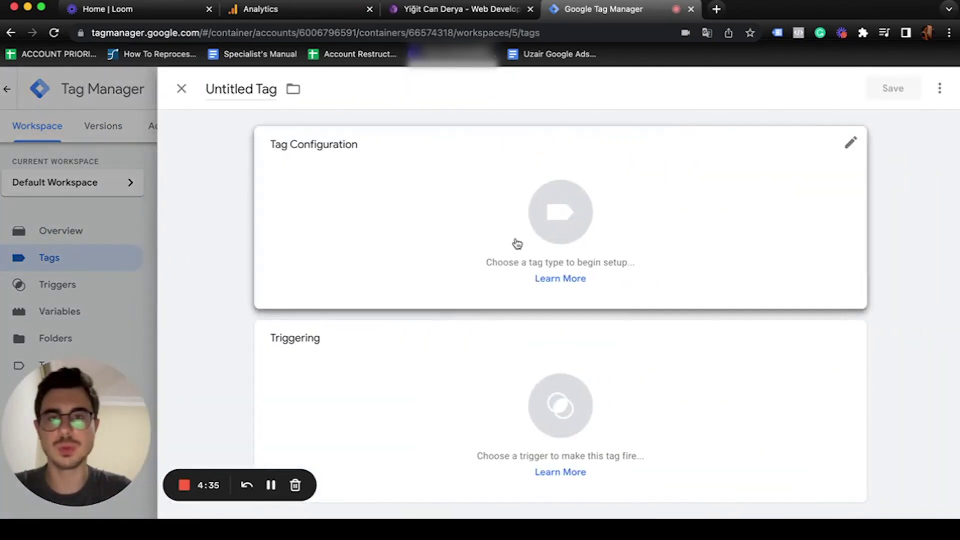
pyautogui.click(514, 244)
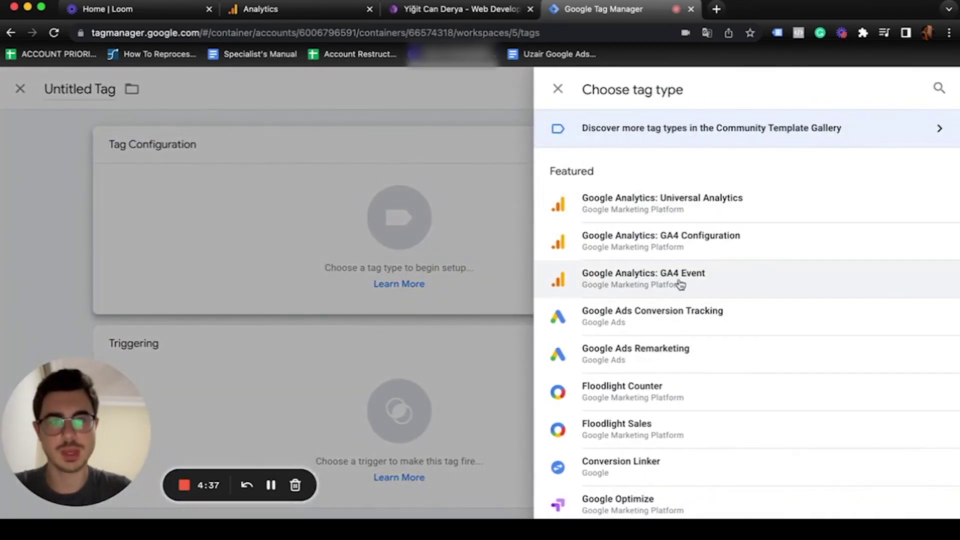
pyautogui.scroll(-1, 707, 280)
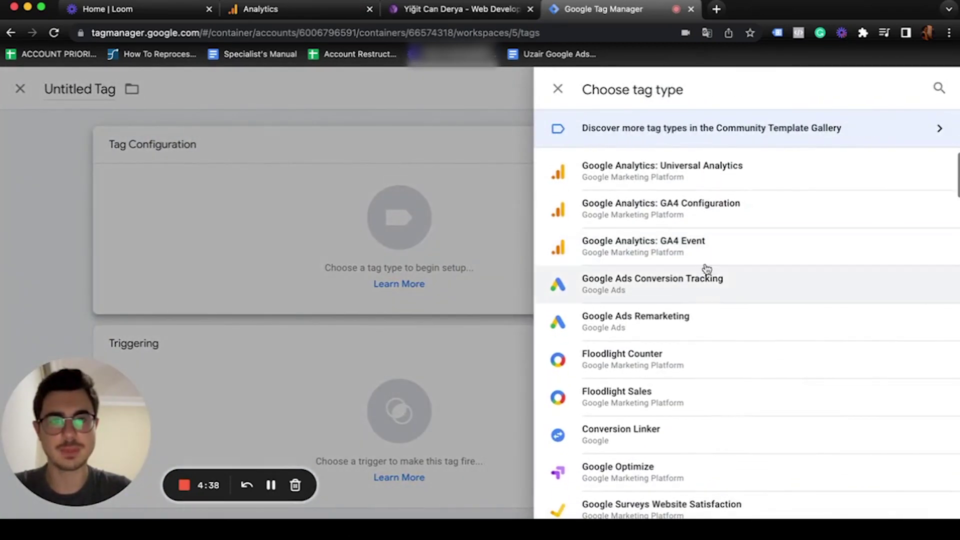
pyautogui.click(715, 214)
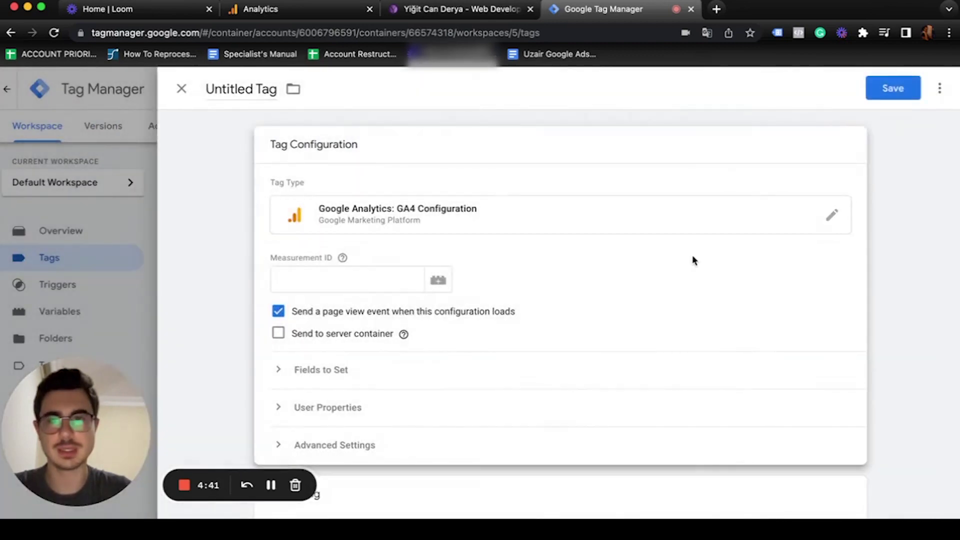
pyautogui.scroll(-1, 692, 254)
pyautogui.click(390, 251)
pyautogui.press('super+v')
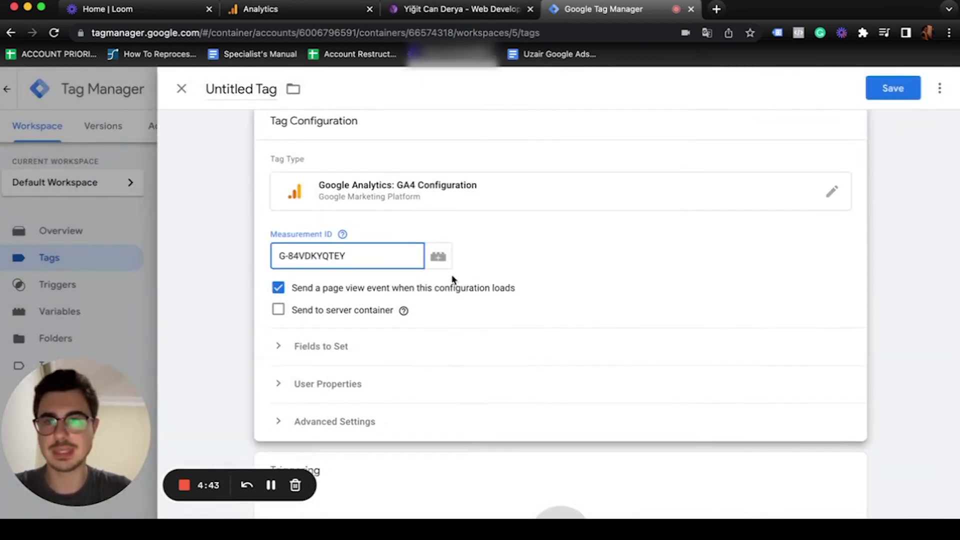
# Add the All Pages trigger and save it as 'Google Analytics GA4 Configuration'.
pyautogui.scroll(-3, 510, 282)
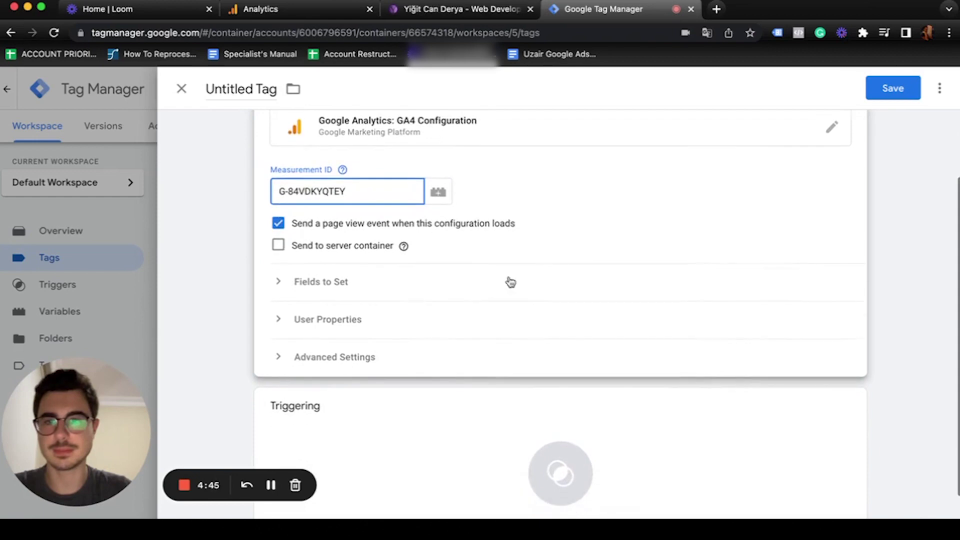
pyautogui.scroll(-2, 669, 330)
pyautogui.click(517, 404)
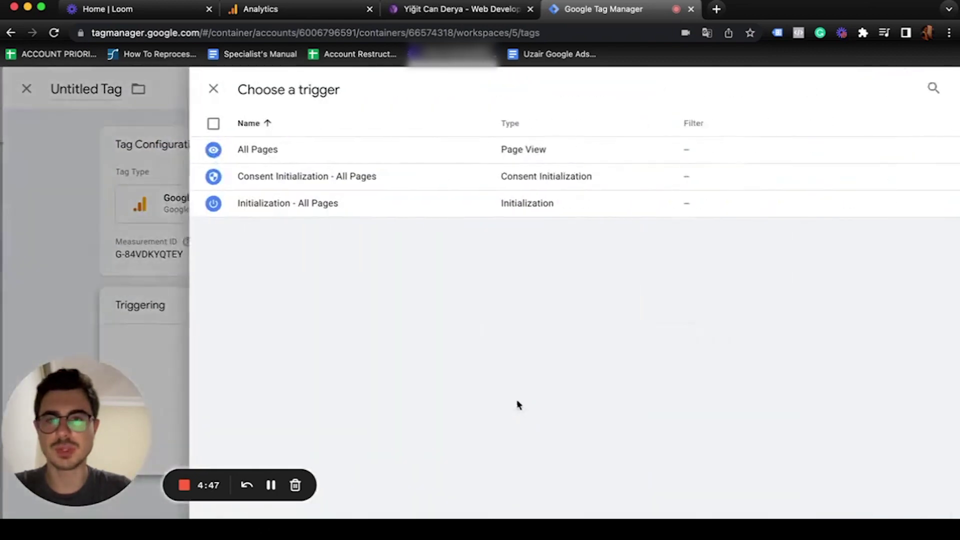
pyautogui.click(182, 150)
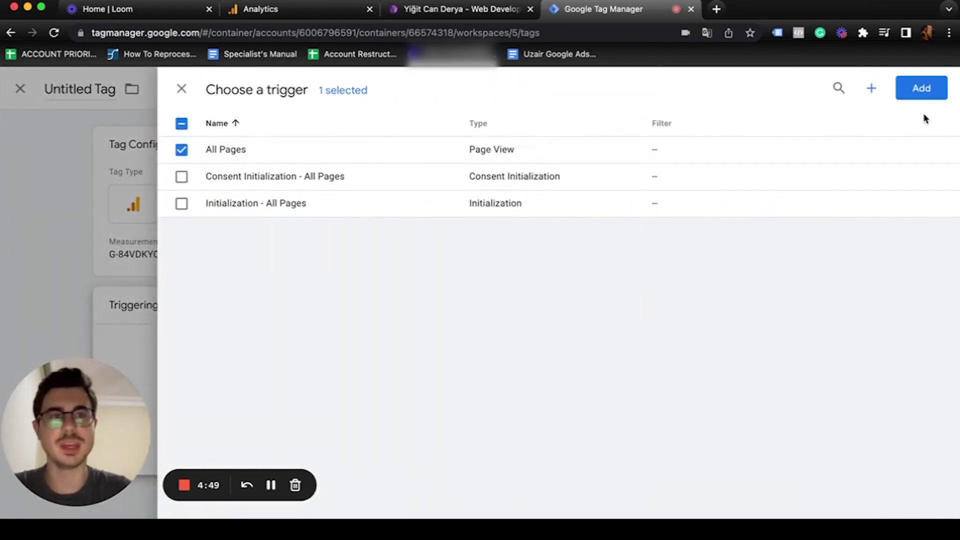
pyautogui.click(930, 94)
pyautogui.click(887, 96)
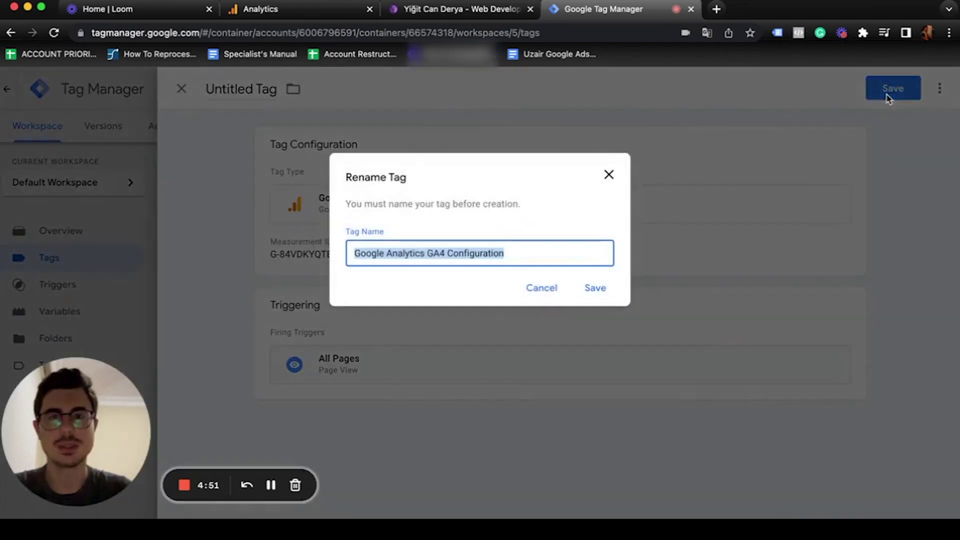
pyautogui.click(594, 288)
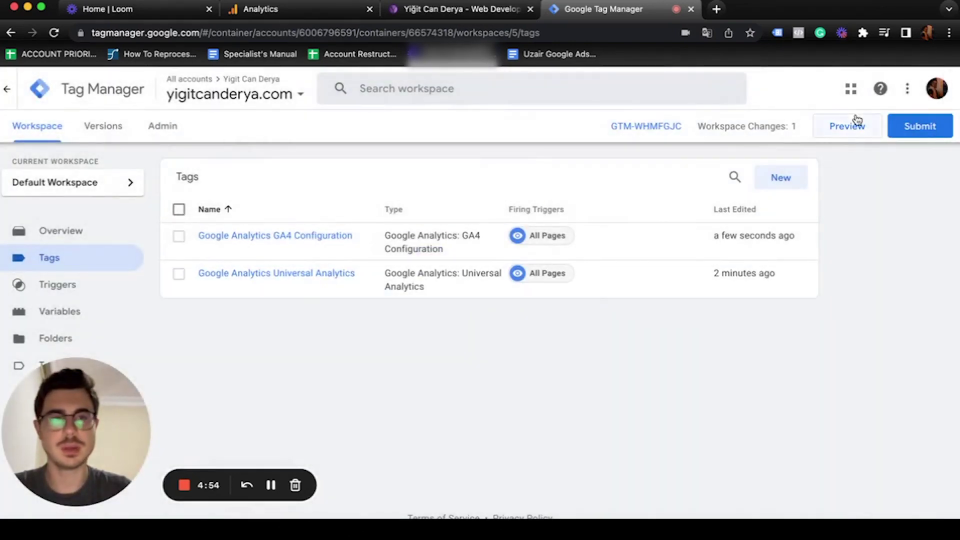
# Submit the changes and publish them as version 'Google Analytics 4 Implementation'.
pyautogui.click(908, 128)
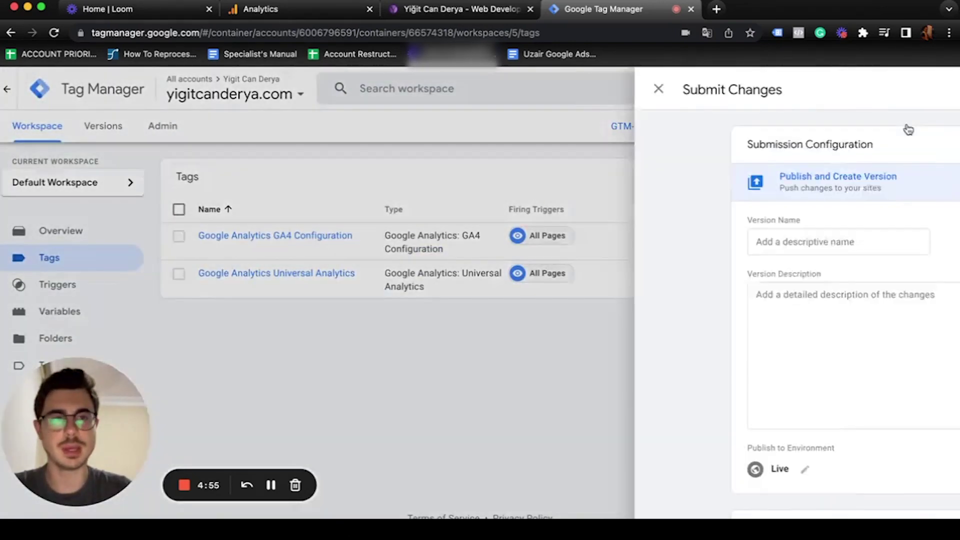
pyautogui.click(432, 321)
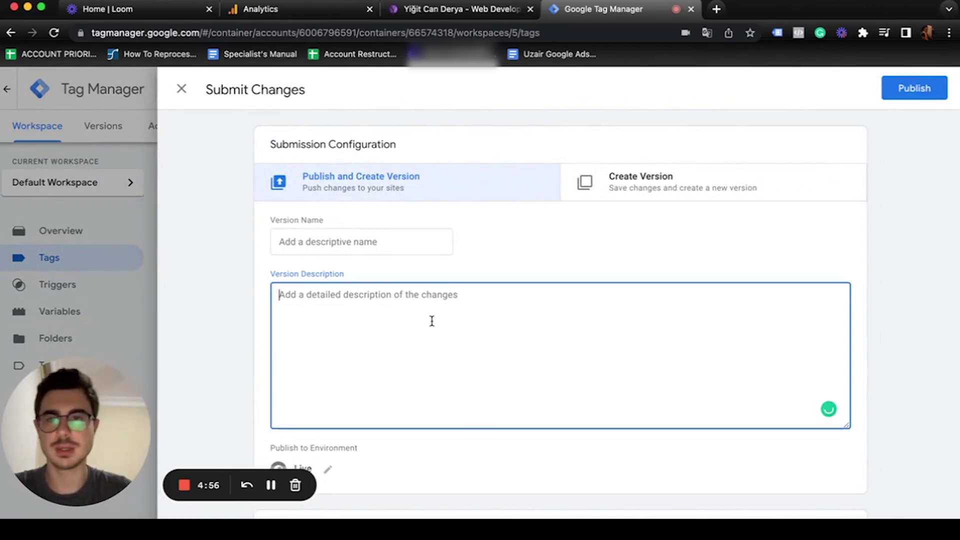
pyautogui.click(383, 242)
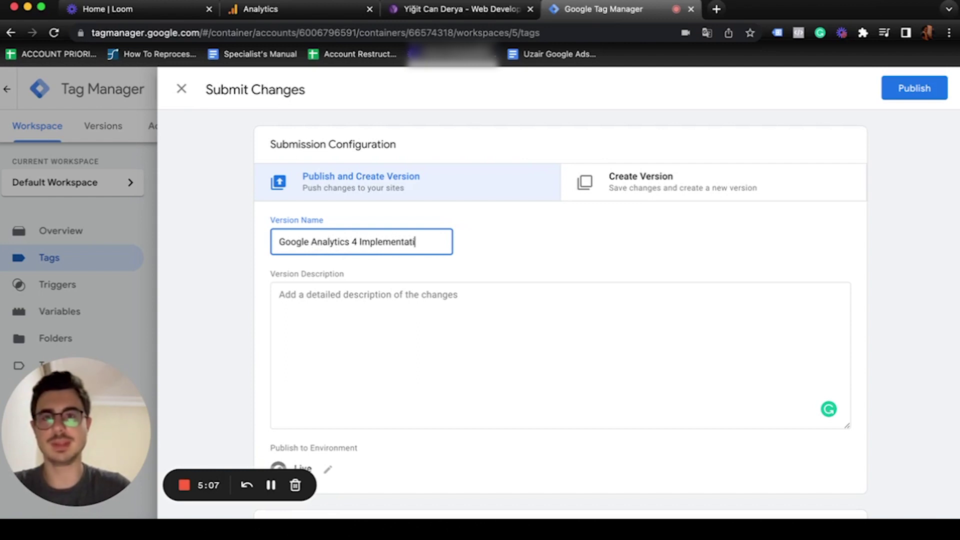
pyautogui.click(914, 88)
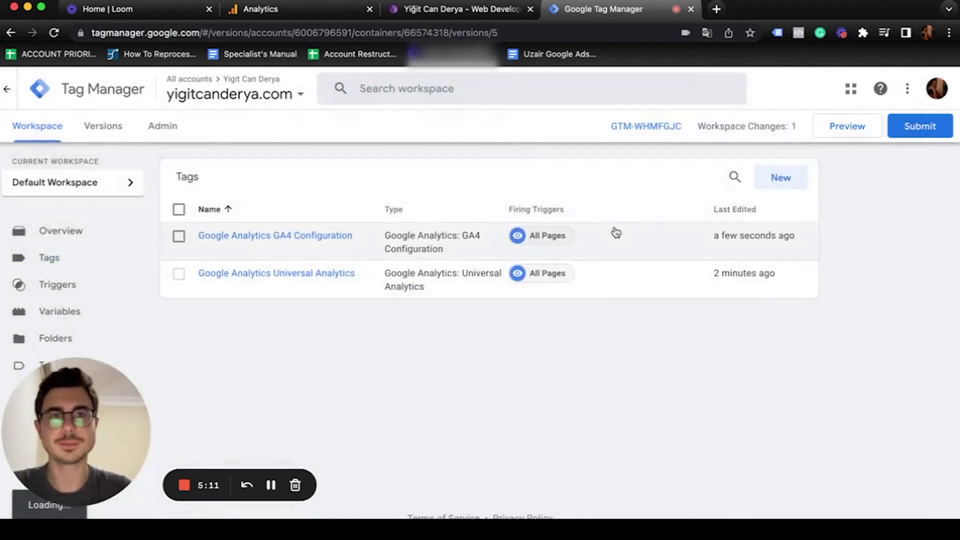
# Reload yigitcanderya.com and check that Tag Assistant lists six tags, including G-84VDKYQTEY.
pyautogui.click(493, 9)
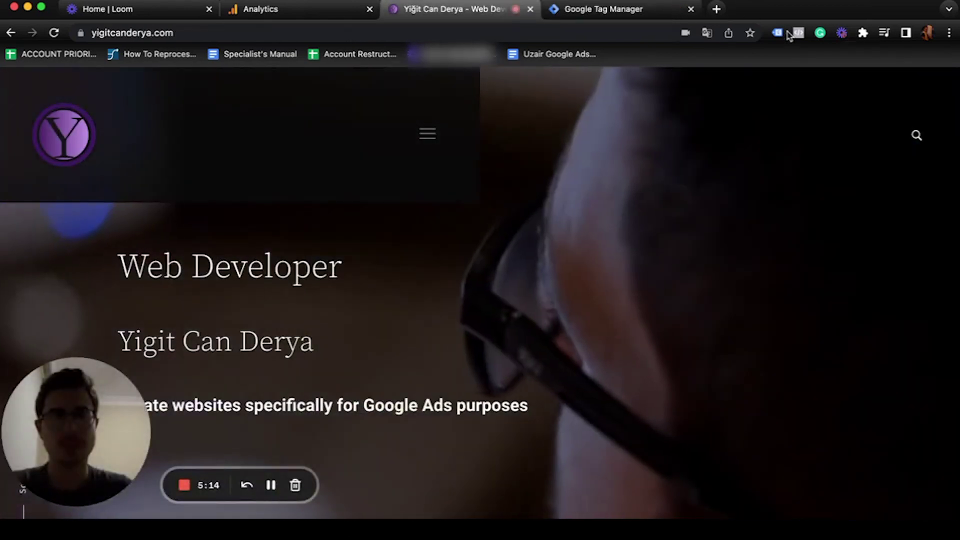
pyautogui.click(776, 32)
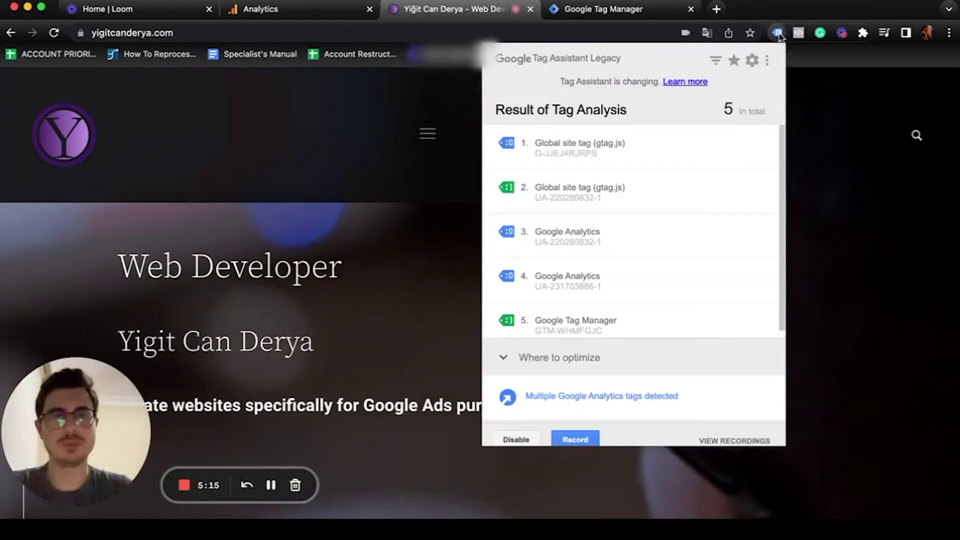
pyautogui.click(834, 216)
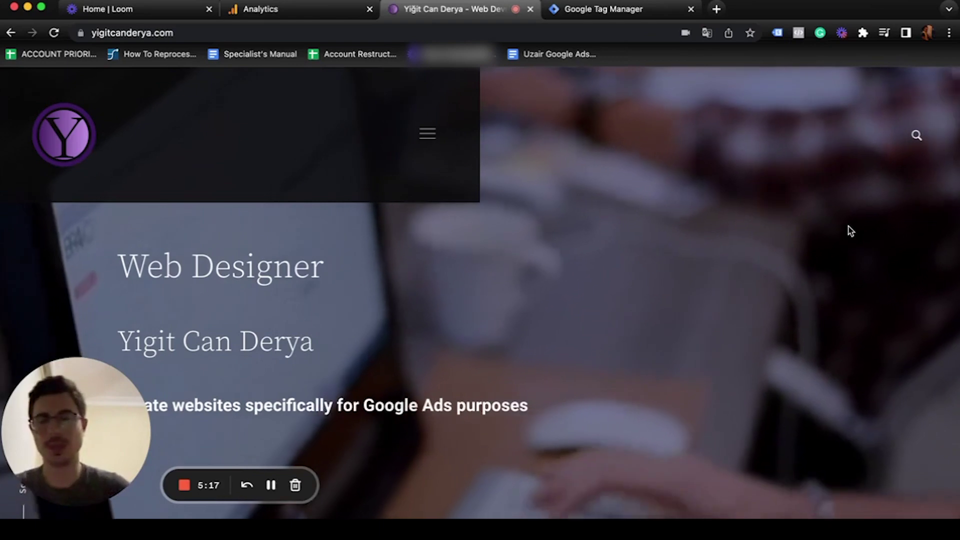
pyautogui.press('super+r')
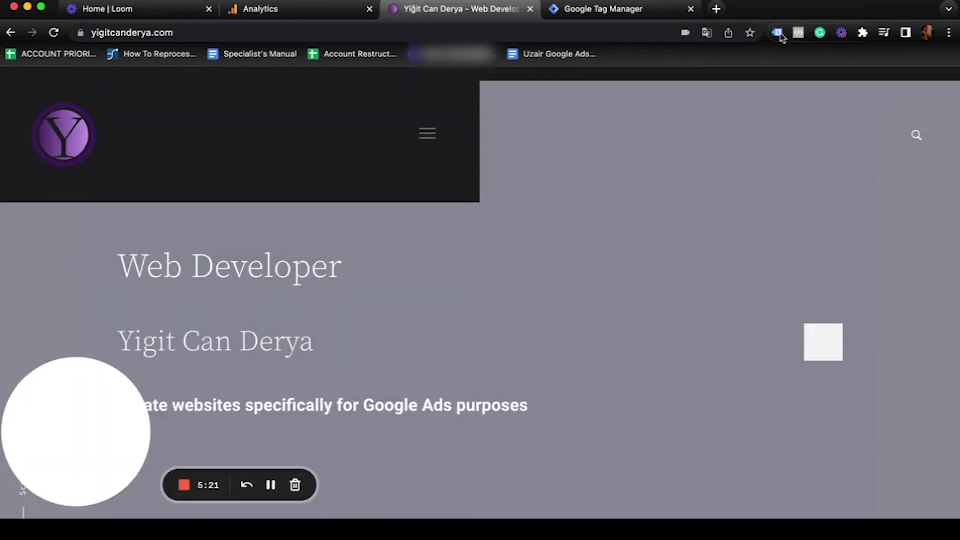
pyautogui.click(776, 32)
pyautogui.scroll(-2, 677, 199)
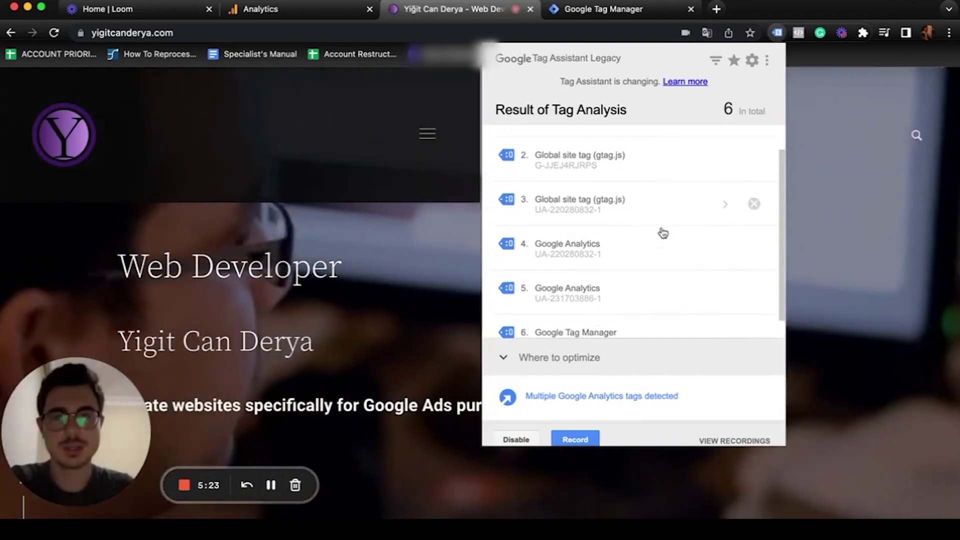
pyautogui.scroll(2, 610, 236)
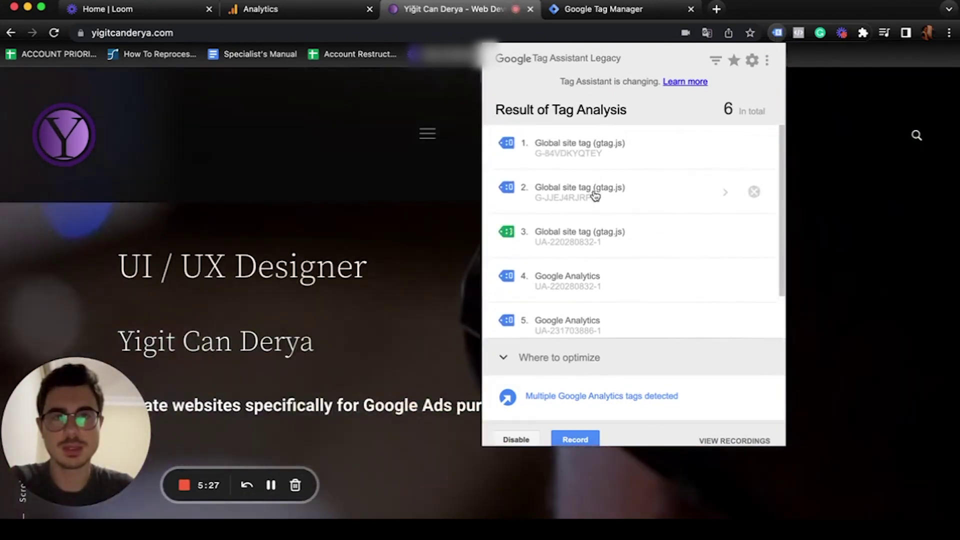
# Compare the detected GA4 ID with the Measurement ID in Analytics, then close Tag Assistant.
pyautogui.click(242, 9)
pyautogui.click(242, 9)
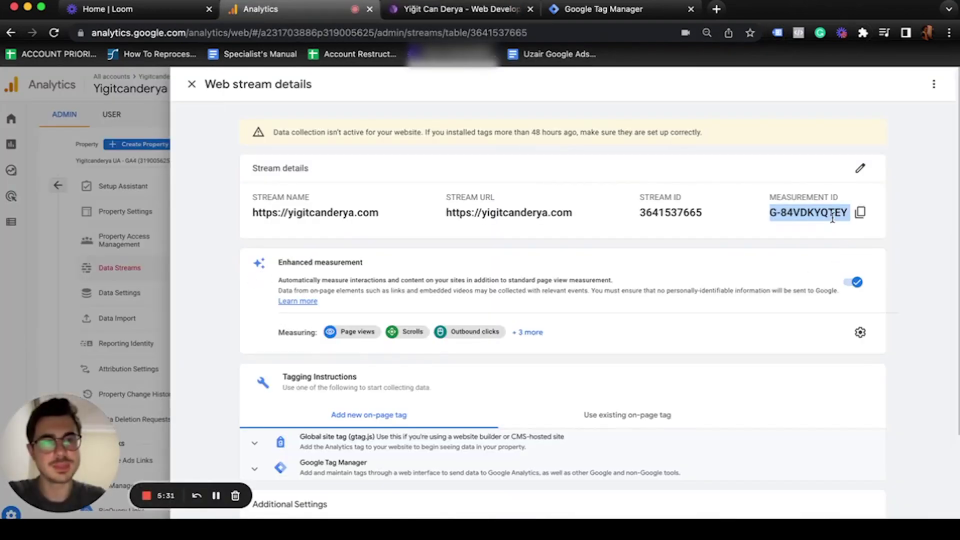
pyautogui.click(465, 9)
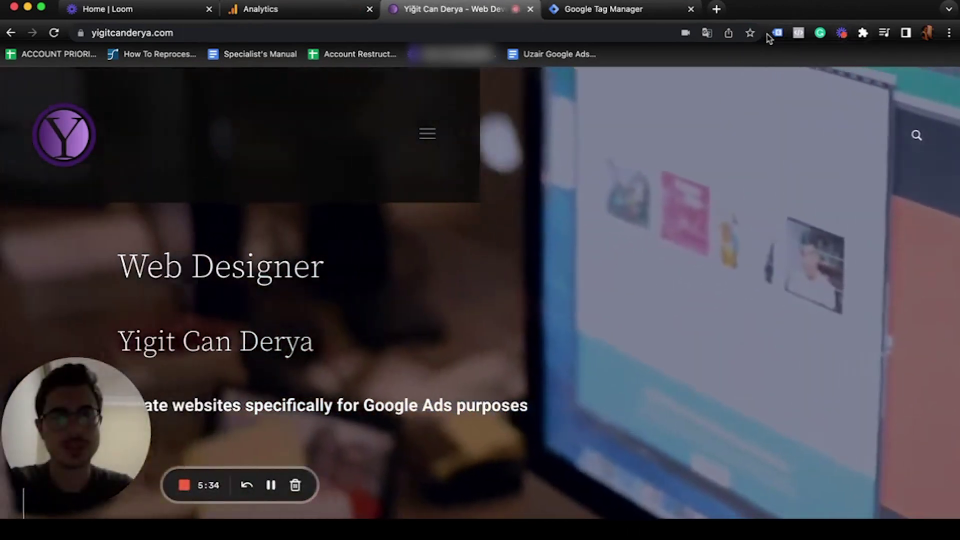
pyautogui.click(776, 33)
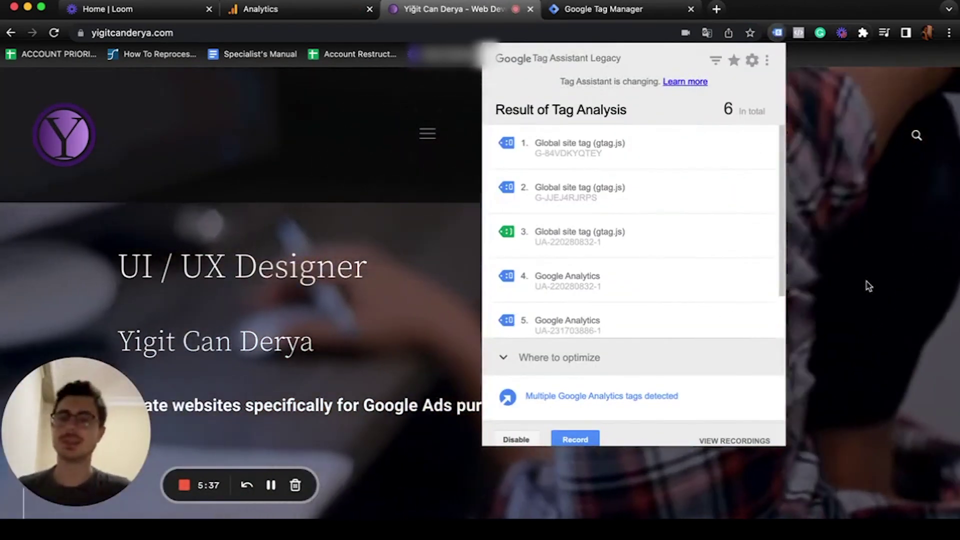
pyautogui.click(908, 284)
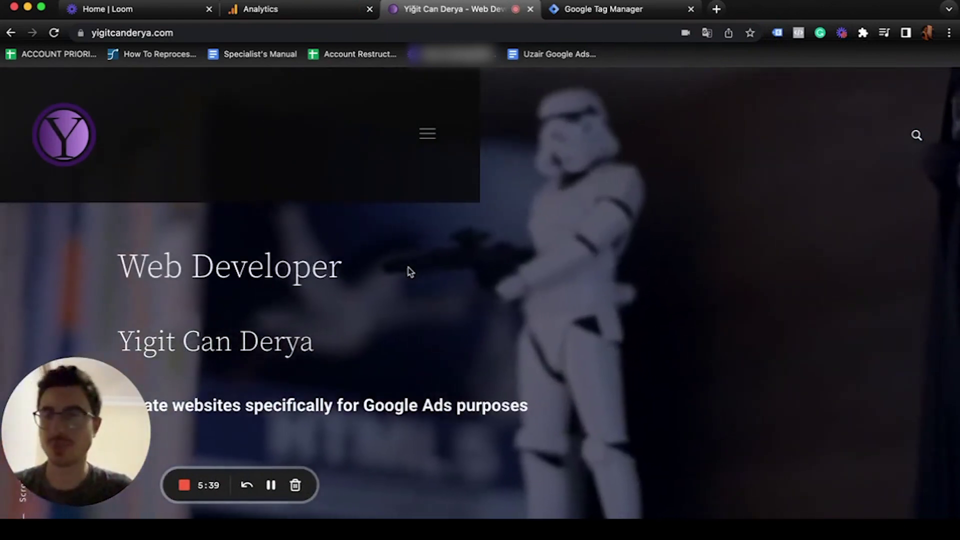